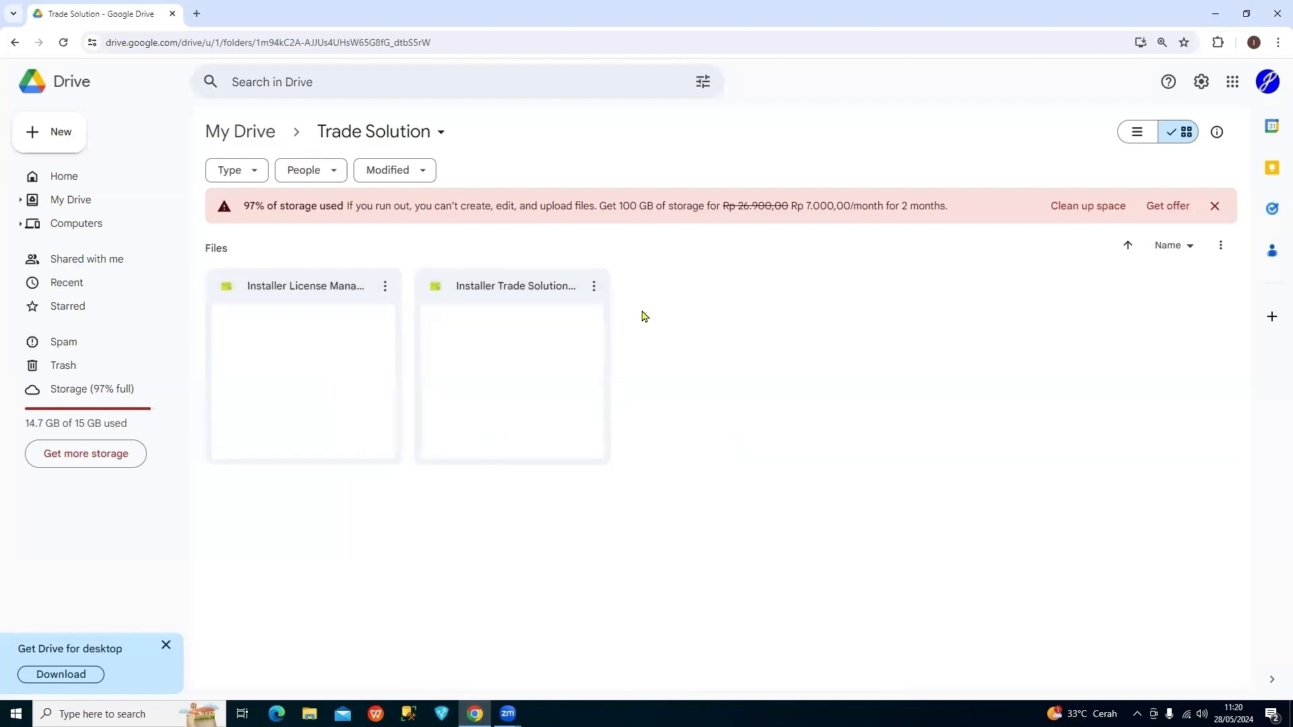
Launch the Trade Solution installer and let it run past the Windows protection warning
{"action": "left_click", "coordinate": [589, 288]}
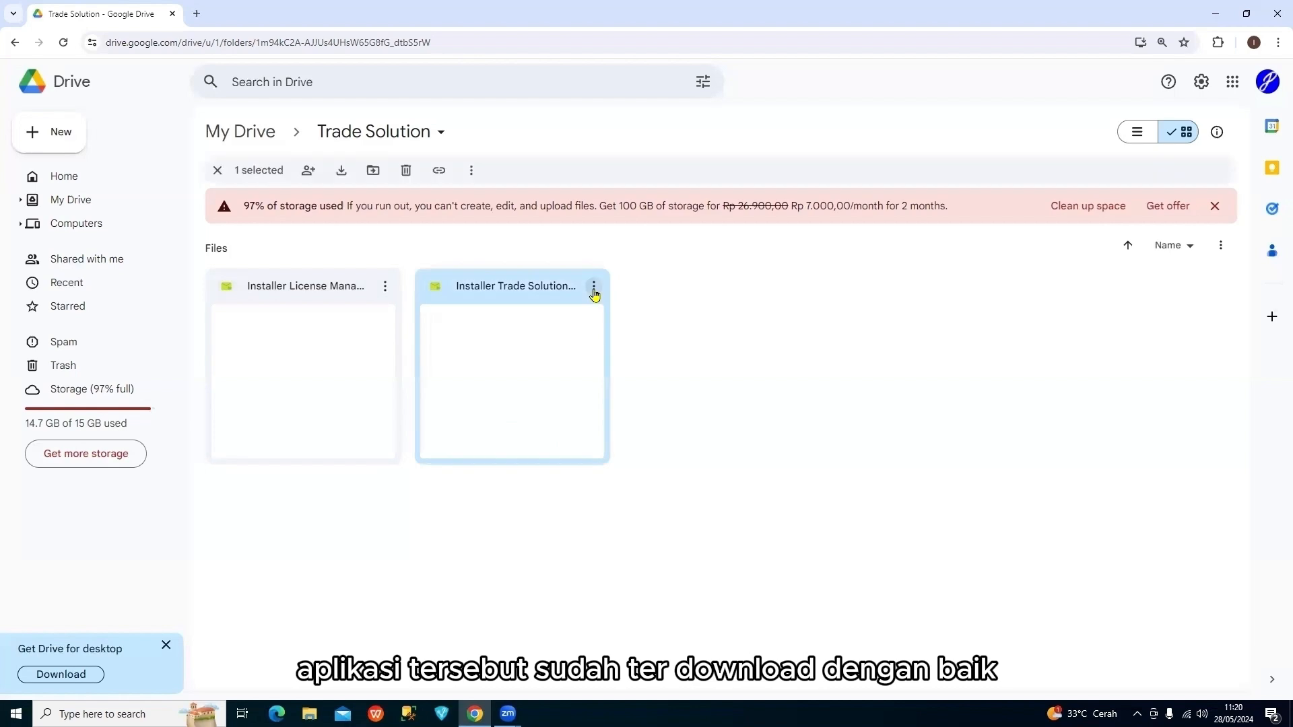
{"action": "left_click", "coordinate": [645, 303]}
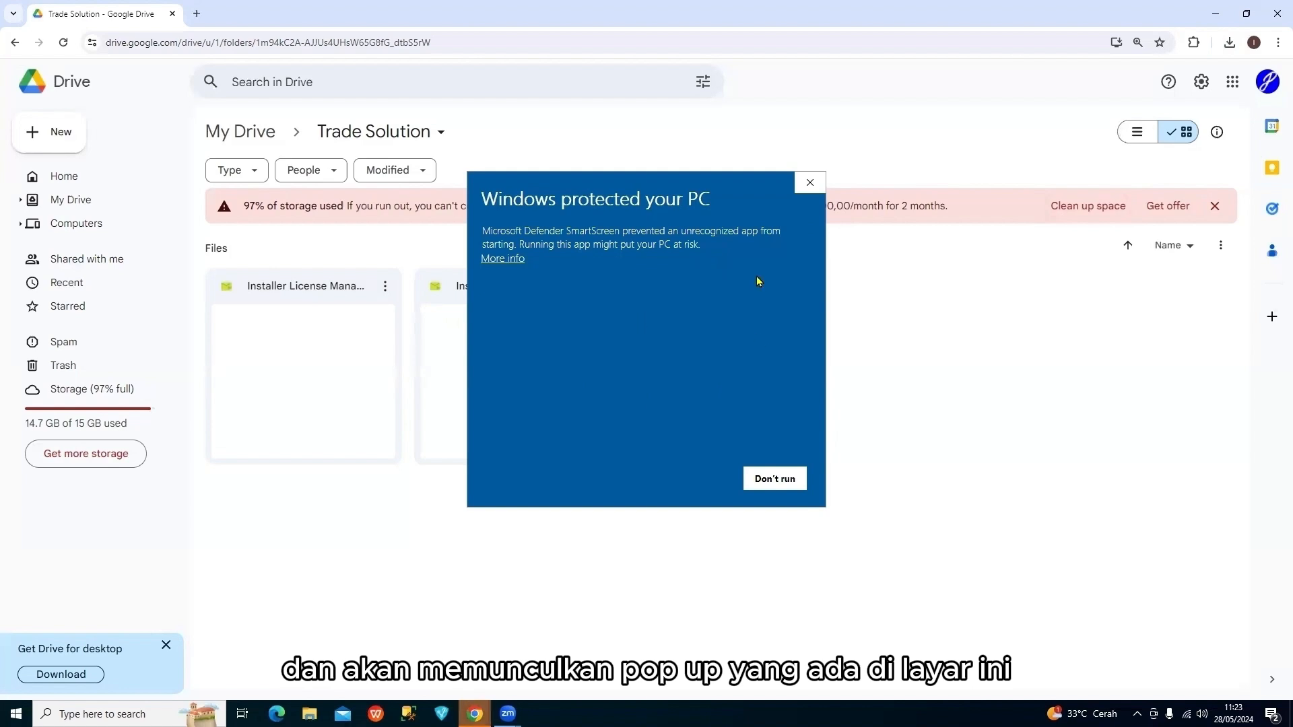
{"action": "left_click", "coordinate": [512, 260]}
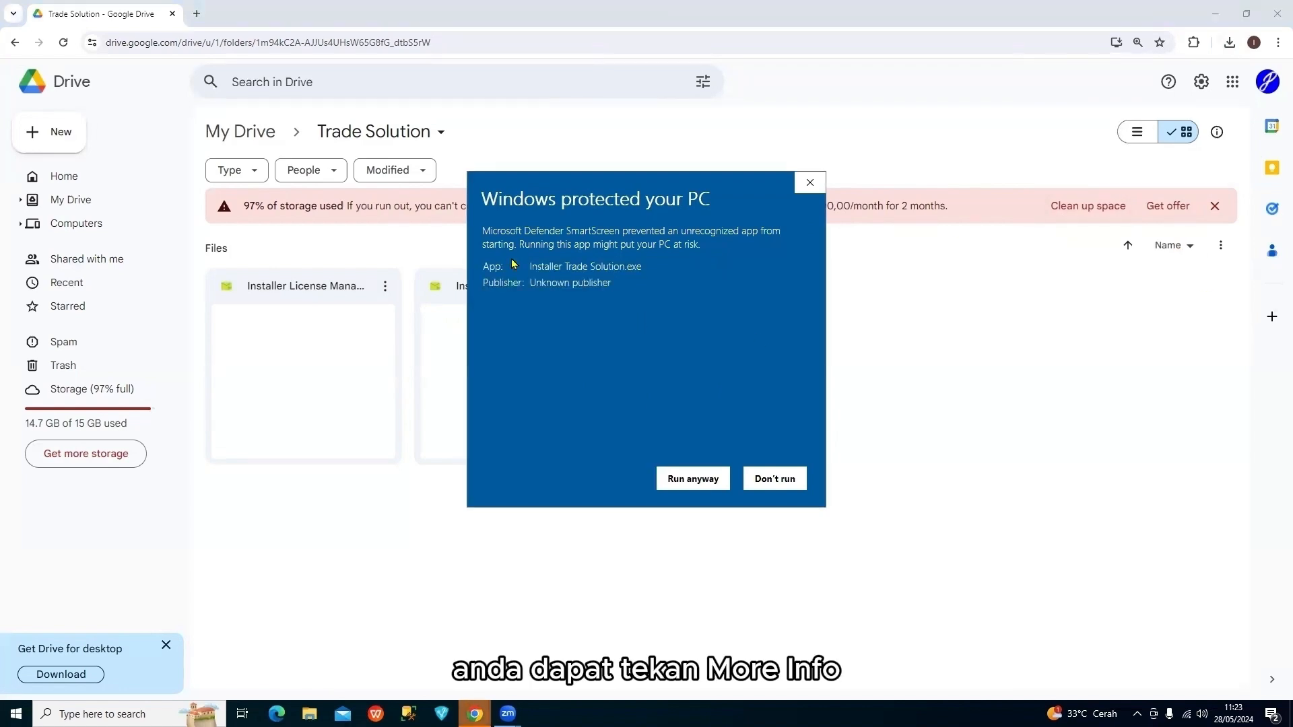
{"action": "left_click", "coordinate": [704, 482]}
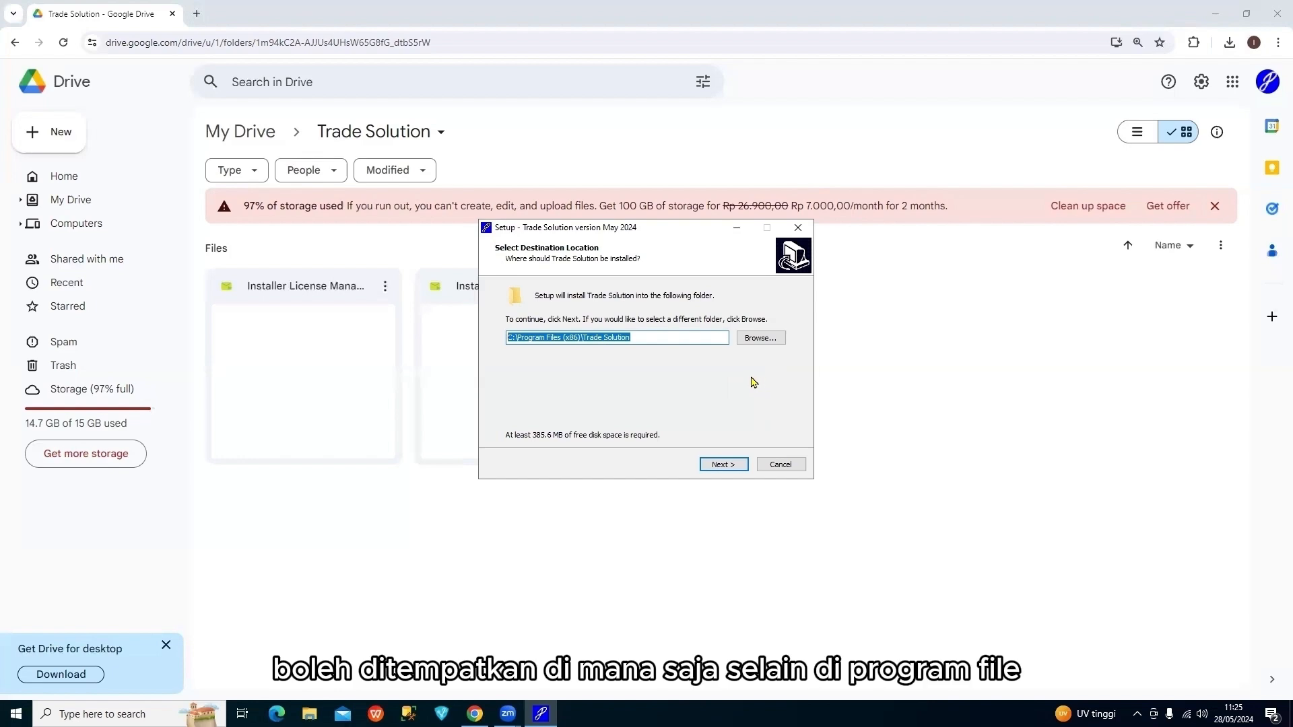
Set the install destination to E:\Trade Solution on the Seagate 250GB drive and continue
{"action": "left_click", "coordinate": [753, 343]}
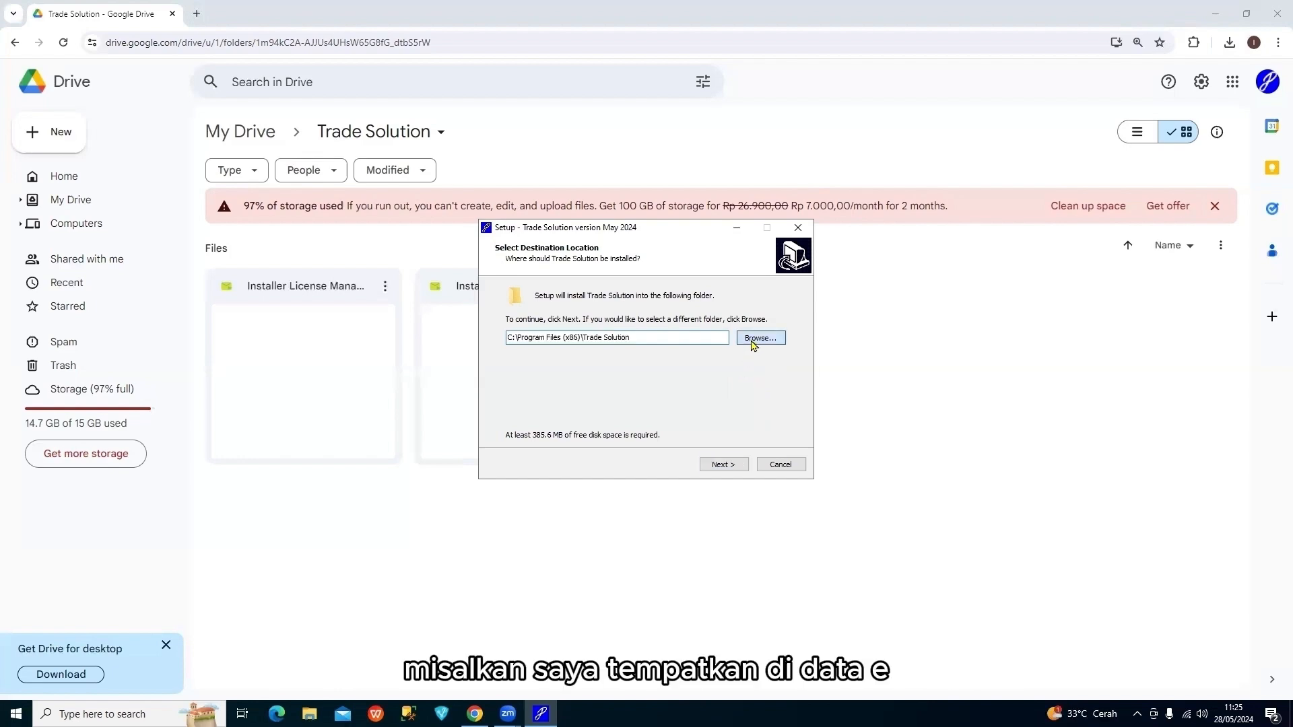
{"action": "left_click", "coordinate": [616, 403]}
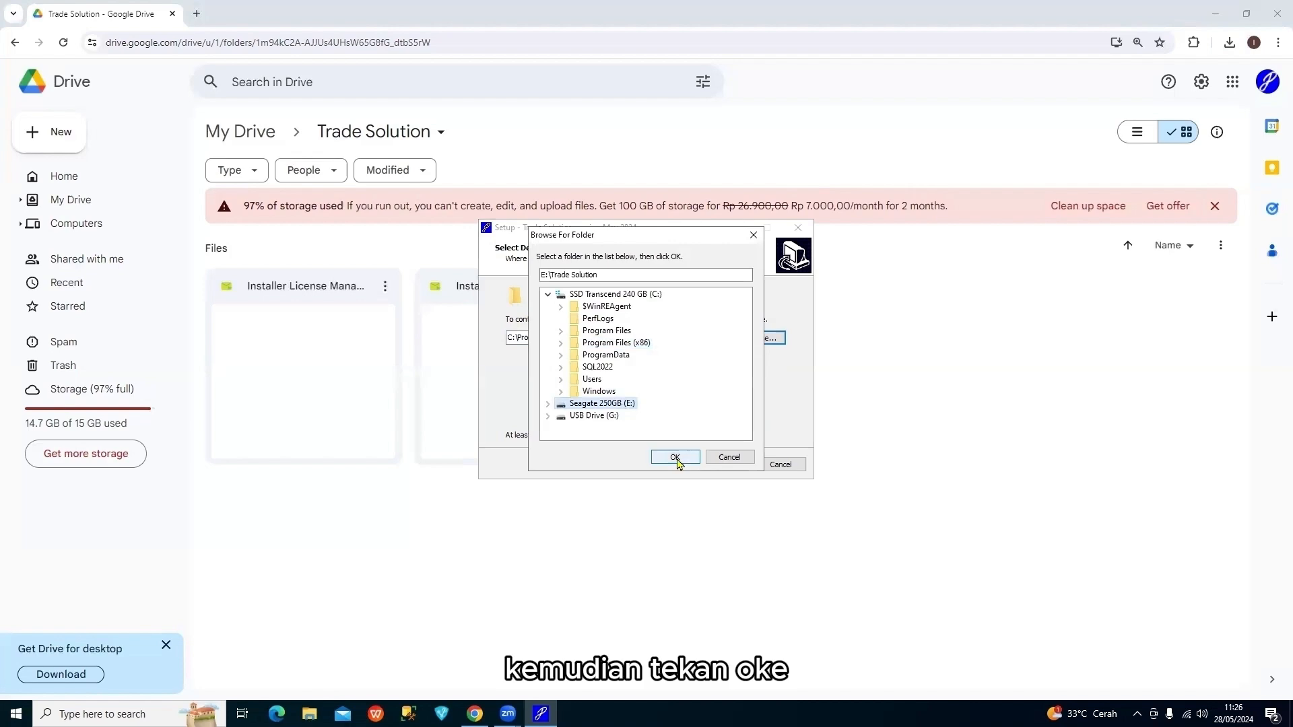
{"action": "left_click", "coordinate": [675, 458]}
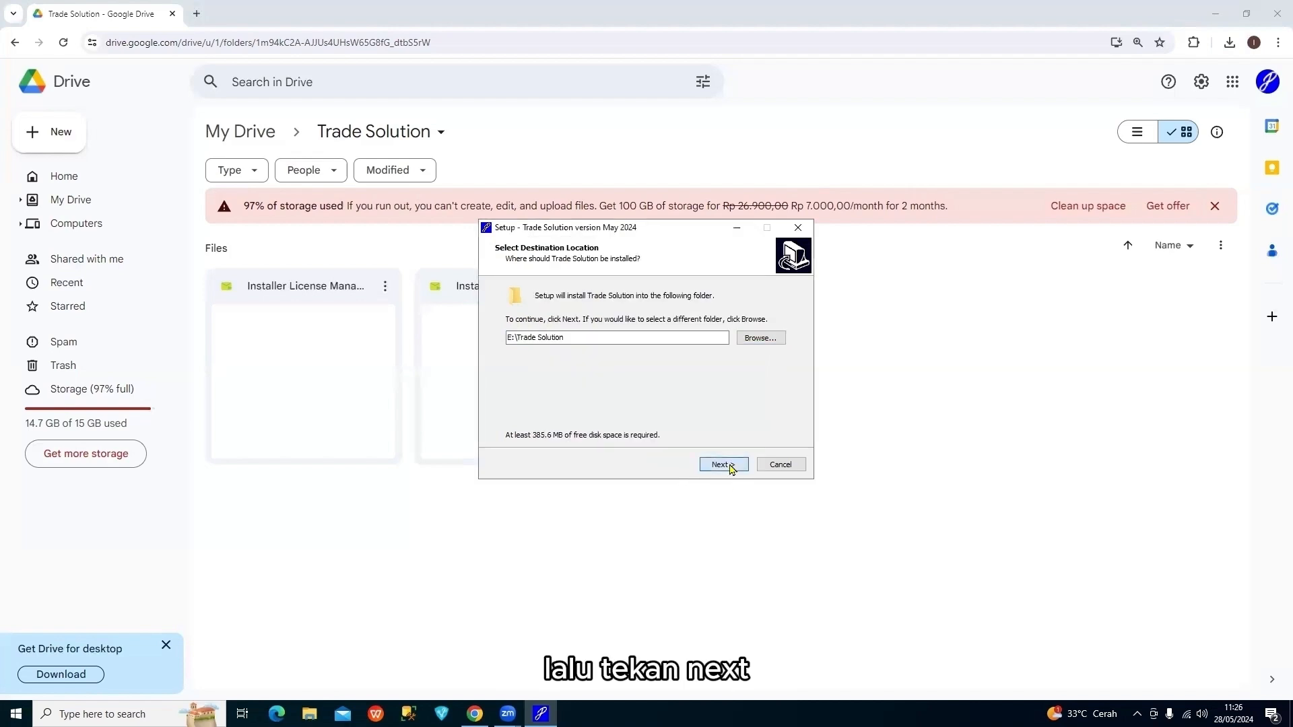
{"action": "left_click", "coordinate": [731, 464]}
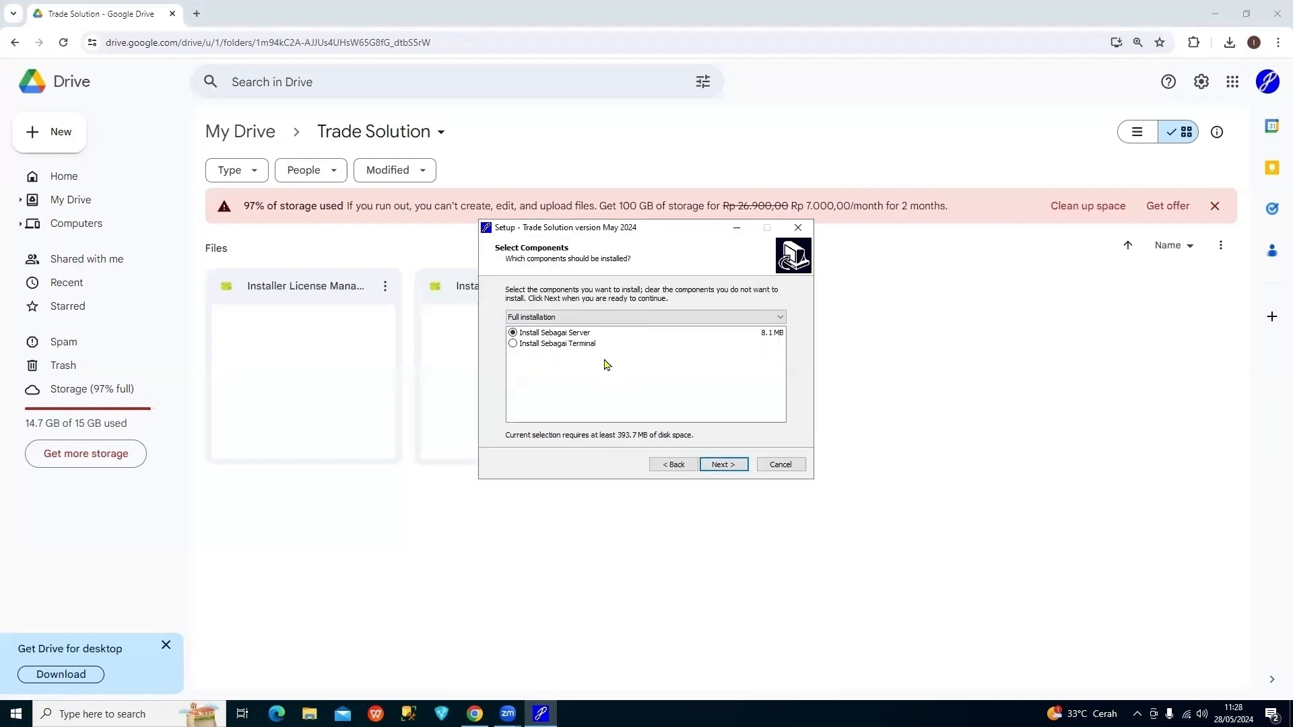
Install Trade Solution as the server with a desktop shortcut, dismiss the Firebird warning, and finish setup
{"action": "left_click", "coordinate": [579, 333]}
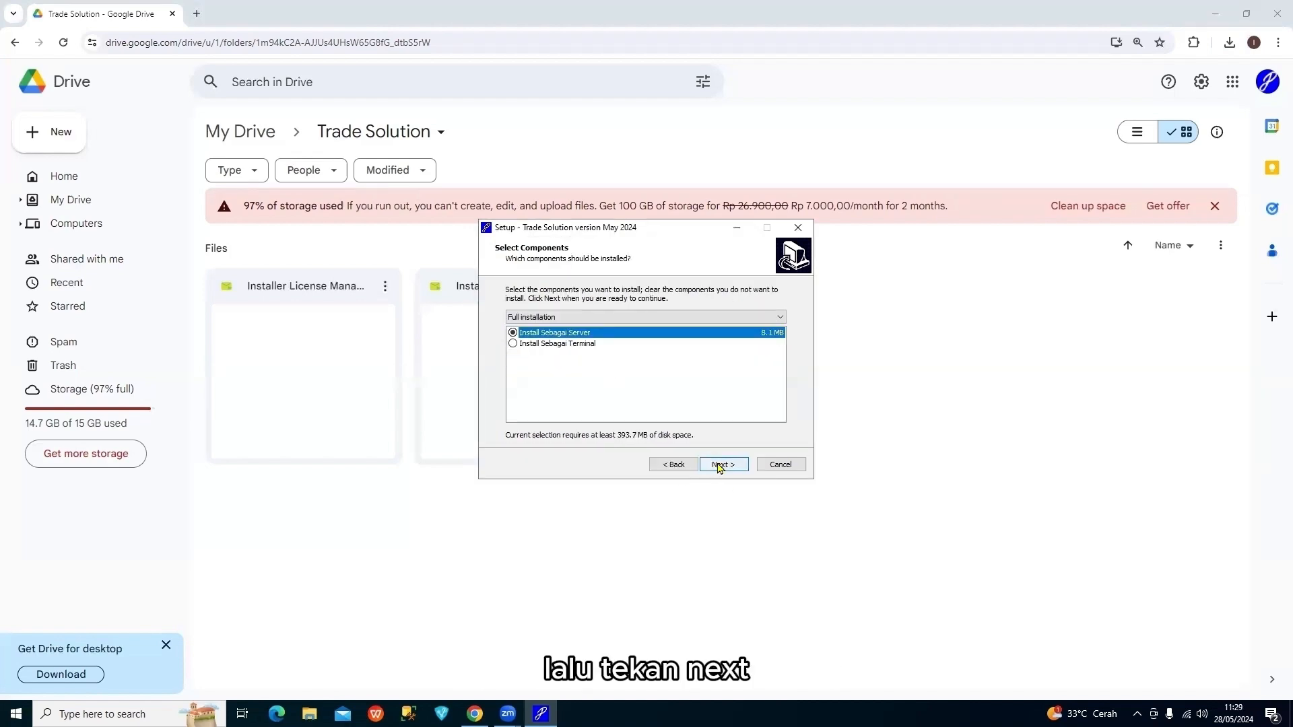
{"action": "left_click", "coordinate": [719, 465]}
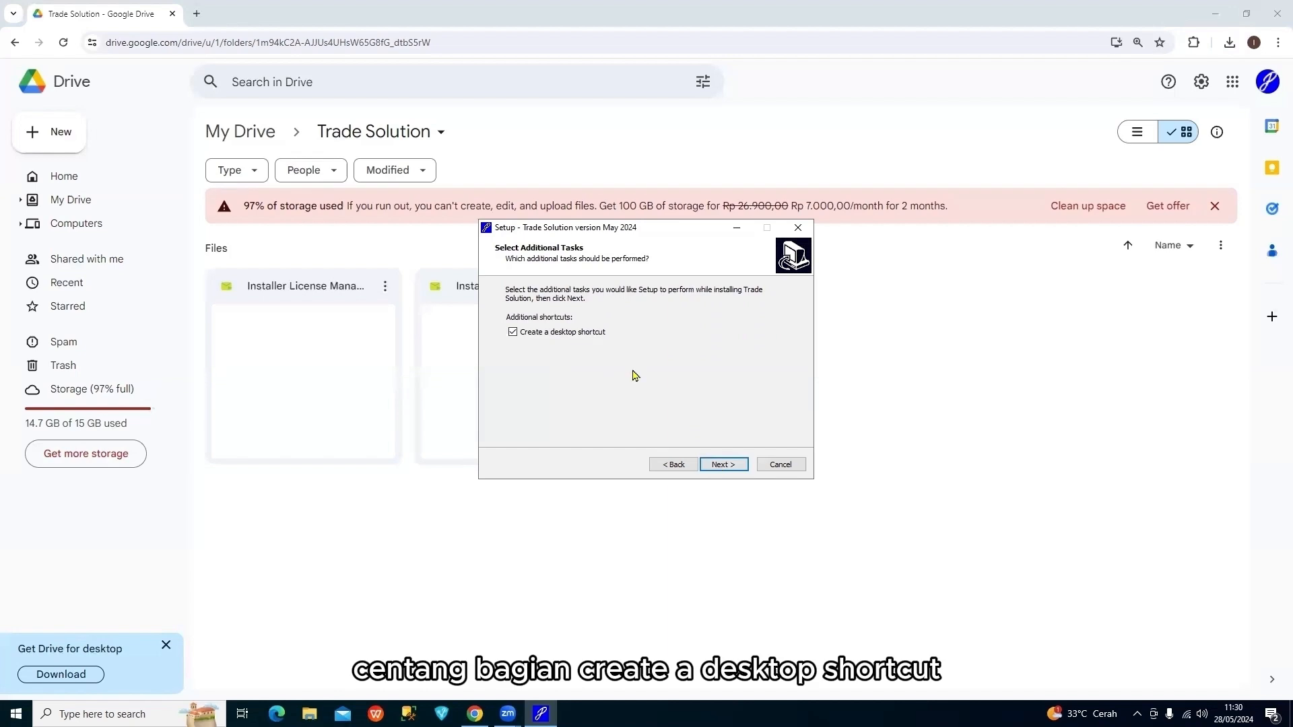
{"action": "left_click", "coordinate": [725, 465]}
{"action": "left_click", "coordinate": [724, 464]}
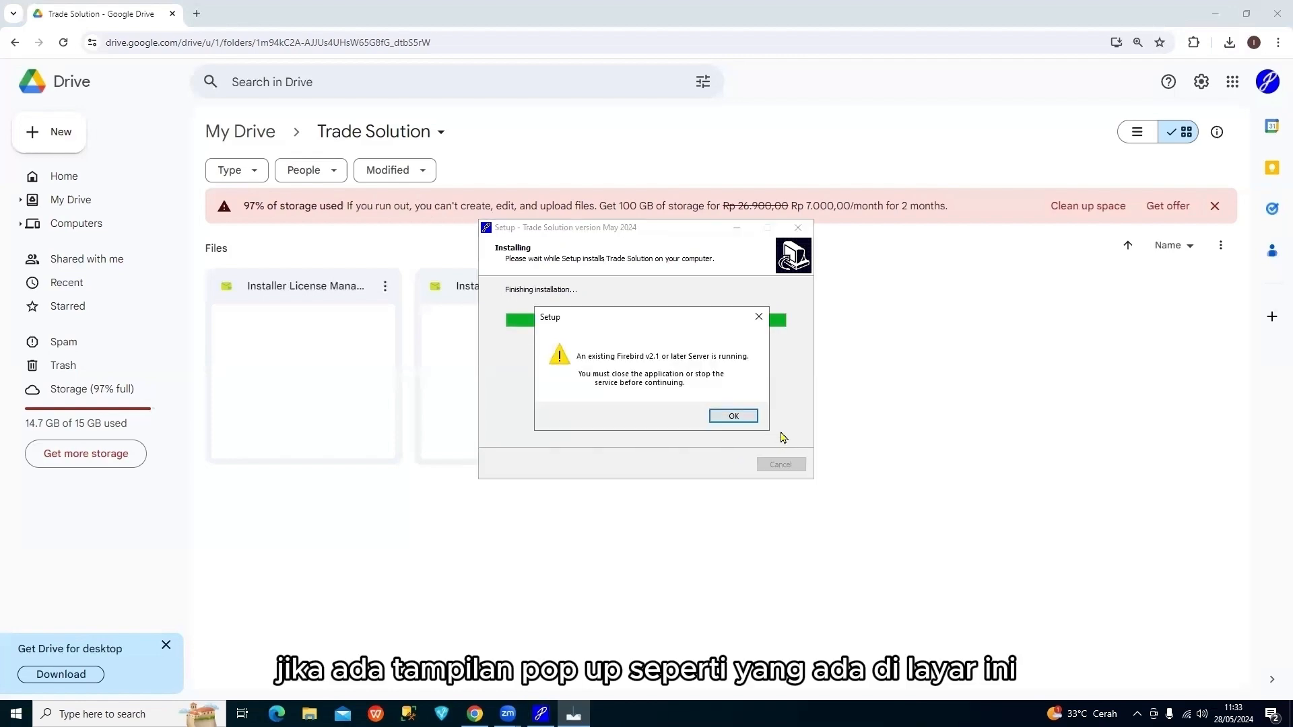
{"action": "left_click", "coordinate": [734, 417]}
{"action": "left_click", "coordinate": [736, 467]}
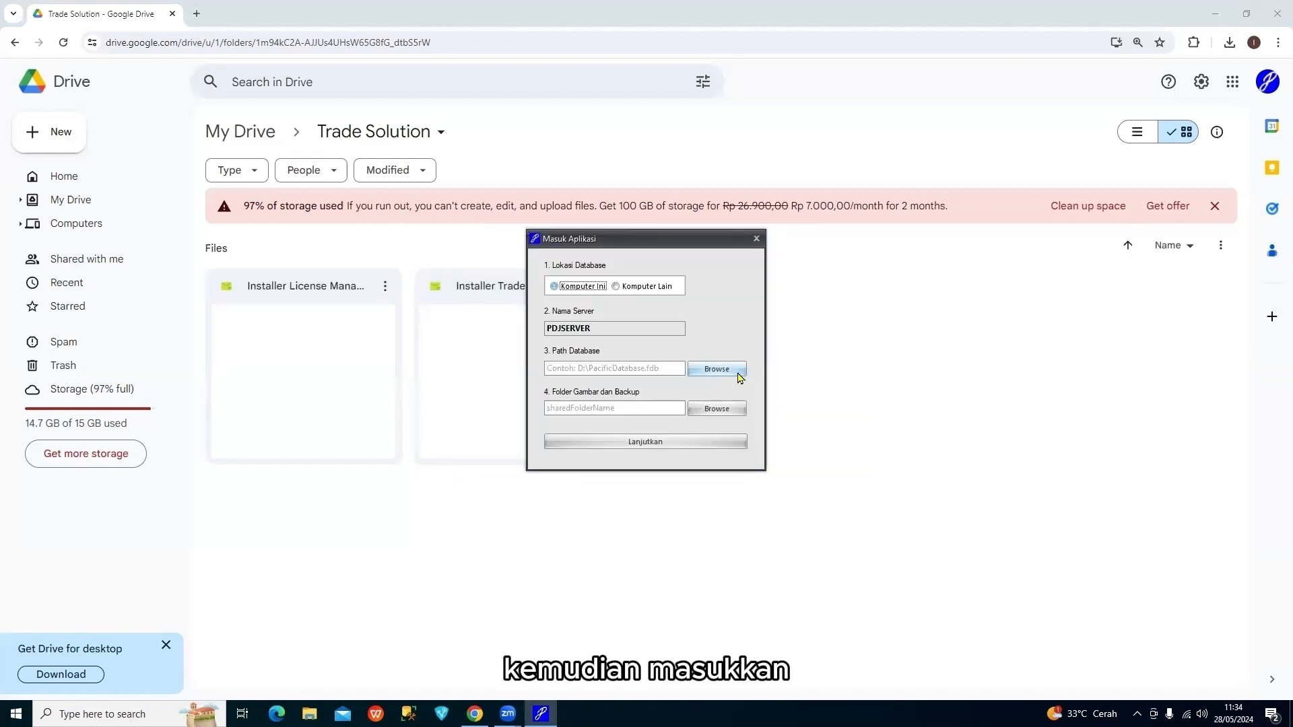
Set the database to PACIFIC_APP.FDB and the image/backup folder to Pacific Files, then continue to login
{"action": "left_click", "coordinate": [737, 375]}
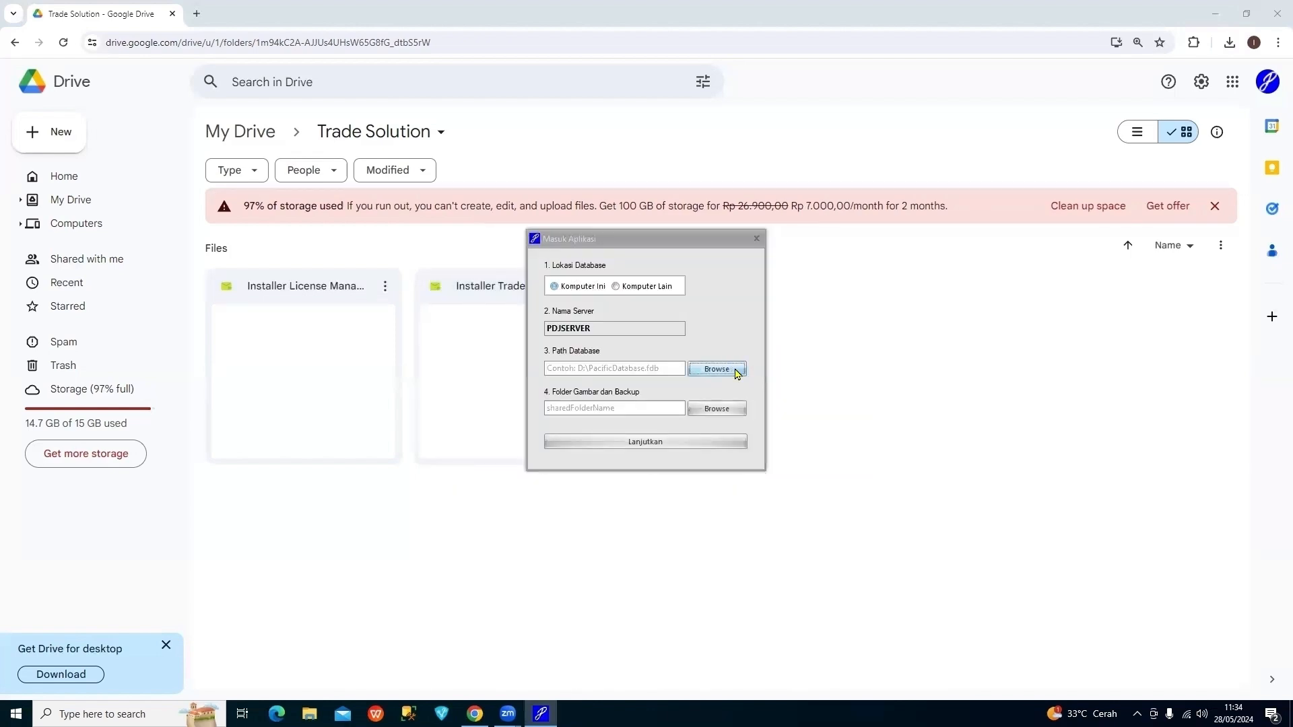
{"action": "left_click", "coordinate": [698, 342]}
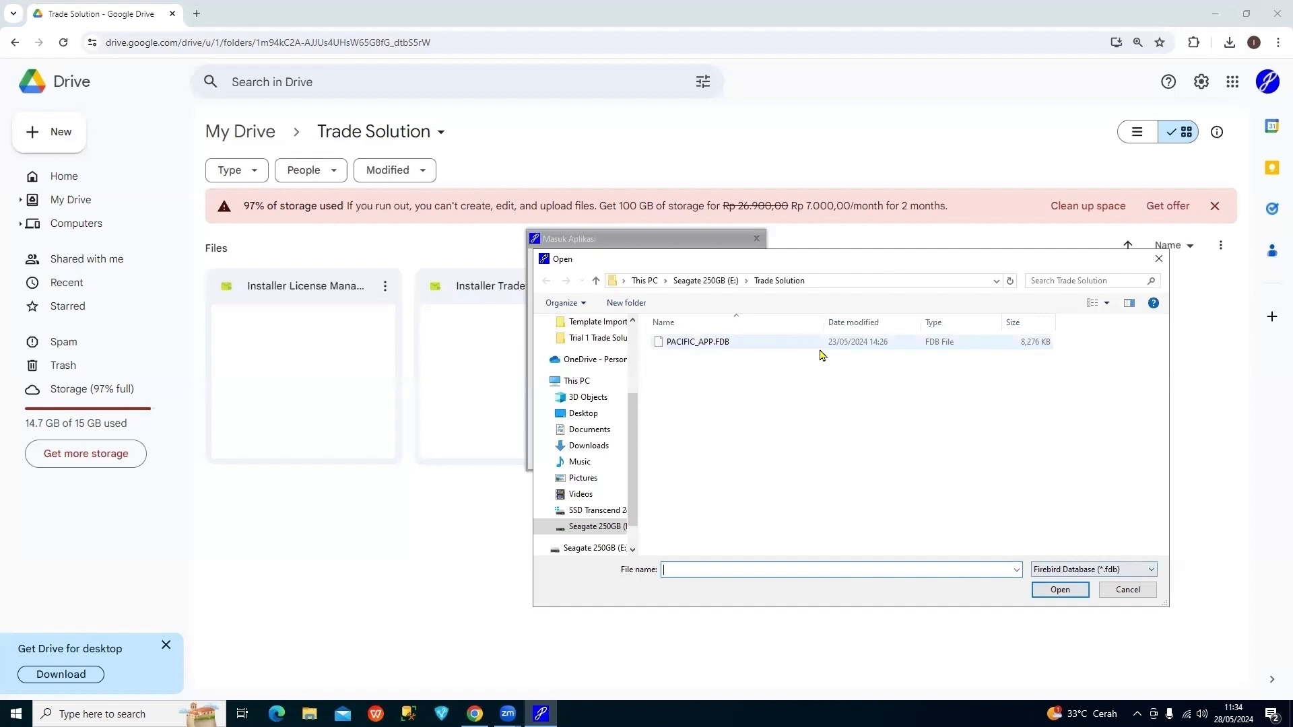
{"action": "left_click", "coordinate": [1056, 591]}
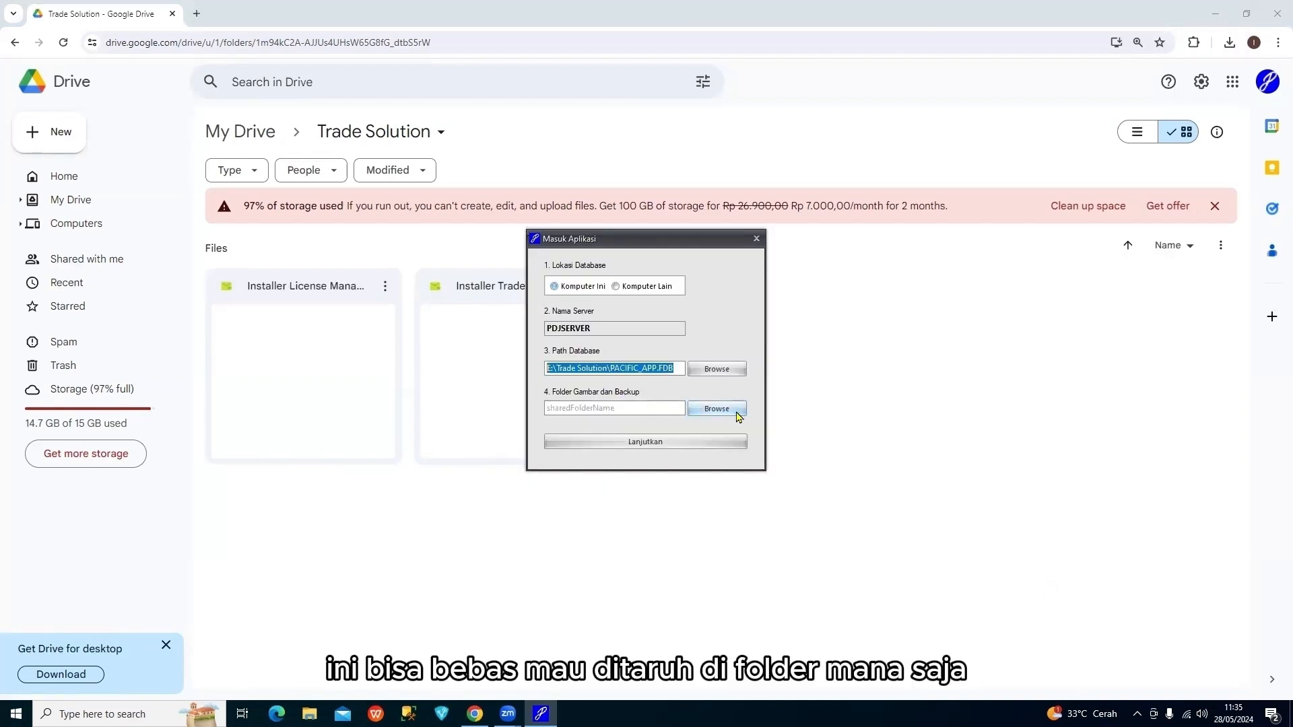
{"action": "left_click", "coordinate": [737, 412]}
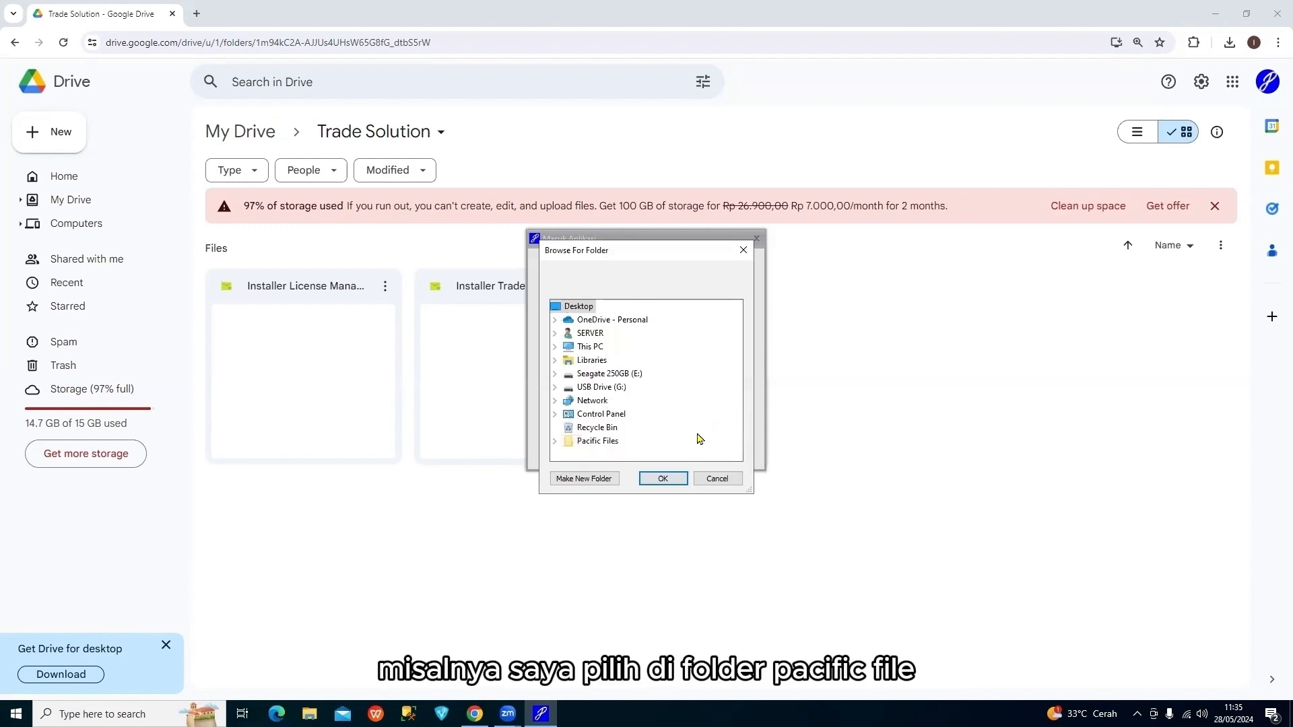
{"action": "left_click", "coordinate": [609, 442]}
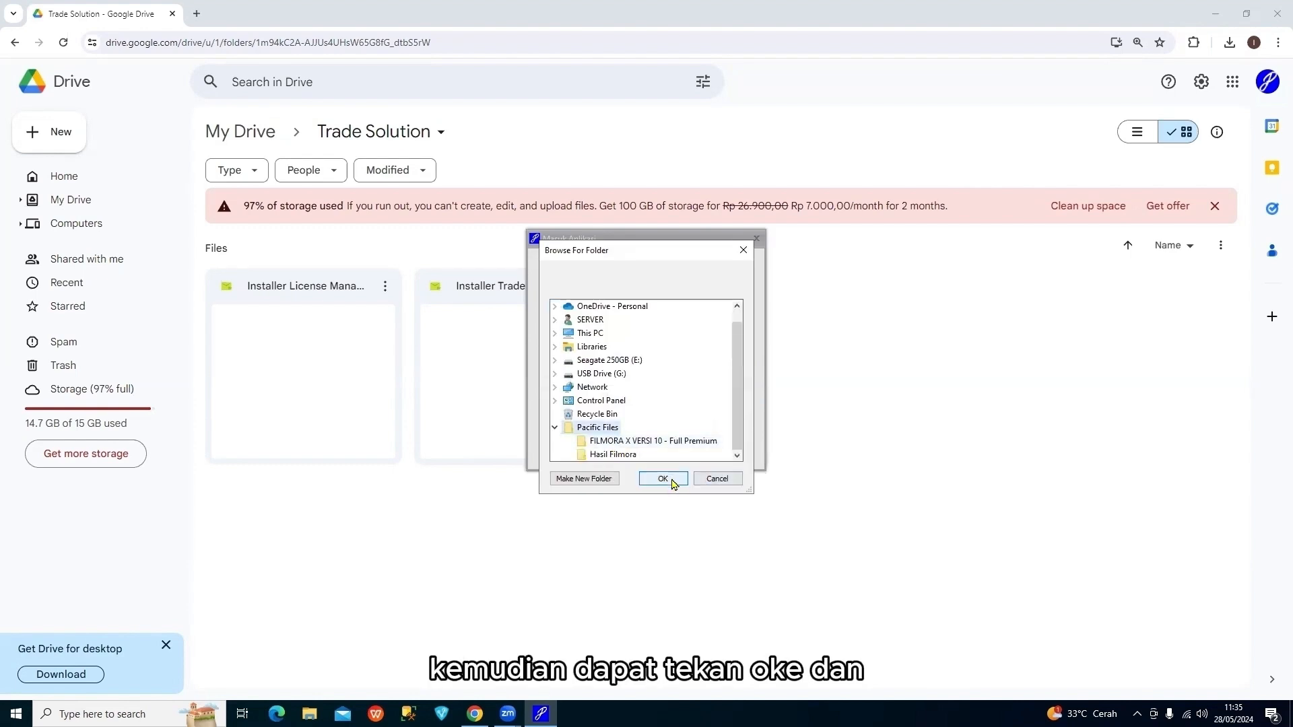
{"action": "left_click", "coordinate": [664, 479]}
{"action": "left_click", "coordinate": [669, 444]}
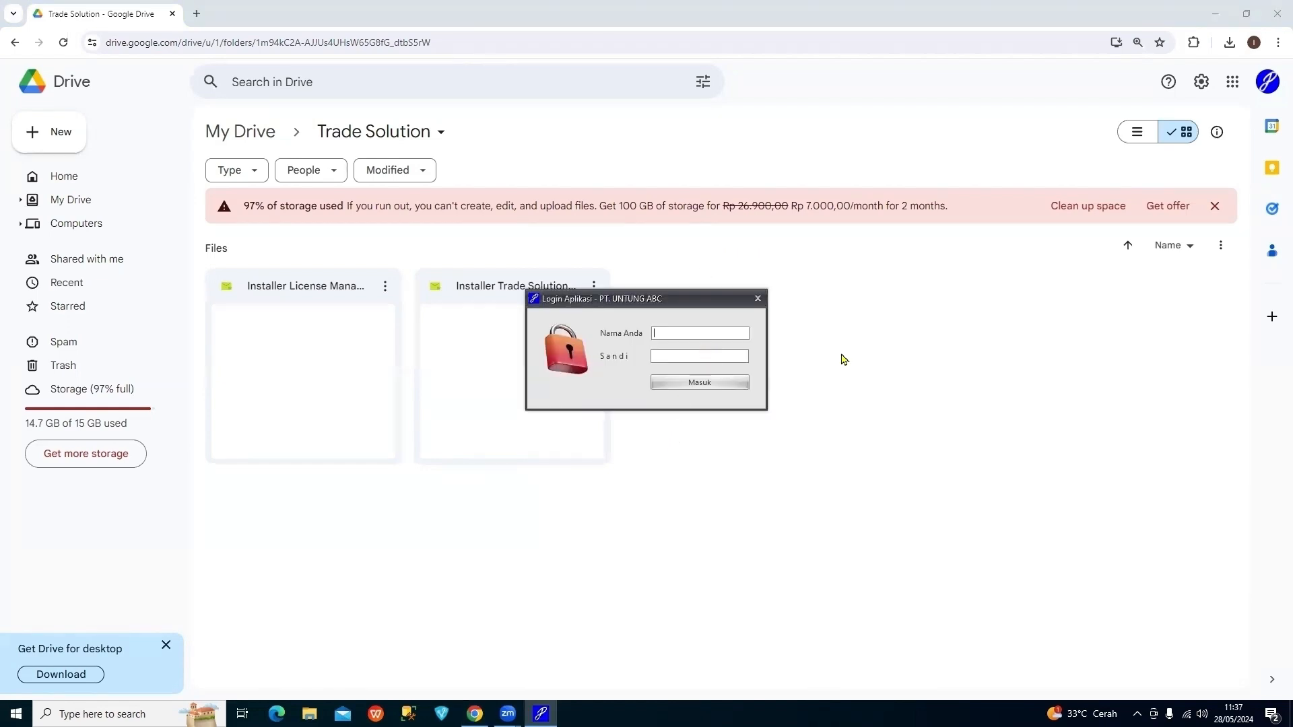
Log in as the administrator, accept the trial welcome message, and minimise the Solusi Perdagangan window
{"action": "type", "text": "ADMIN"}
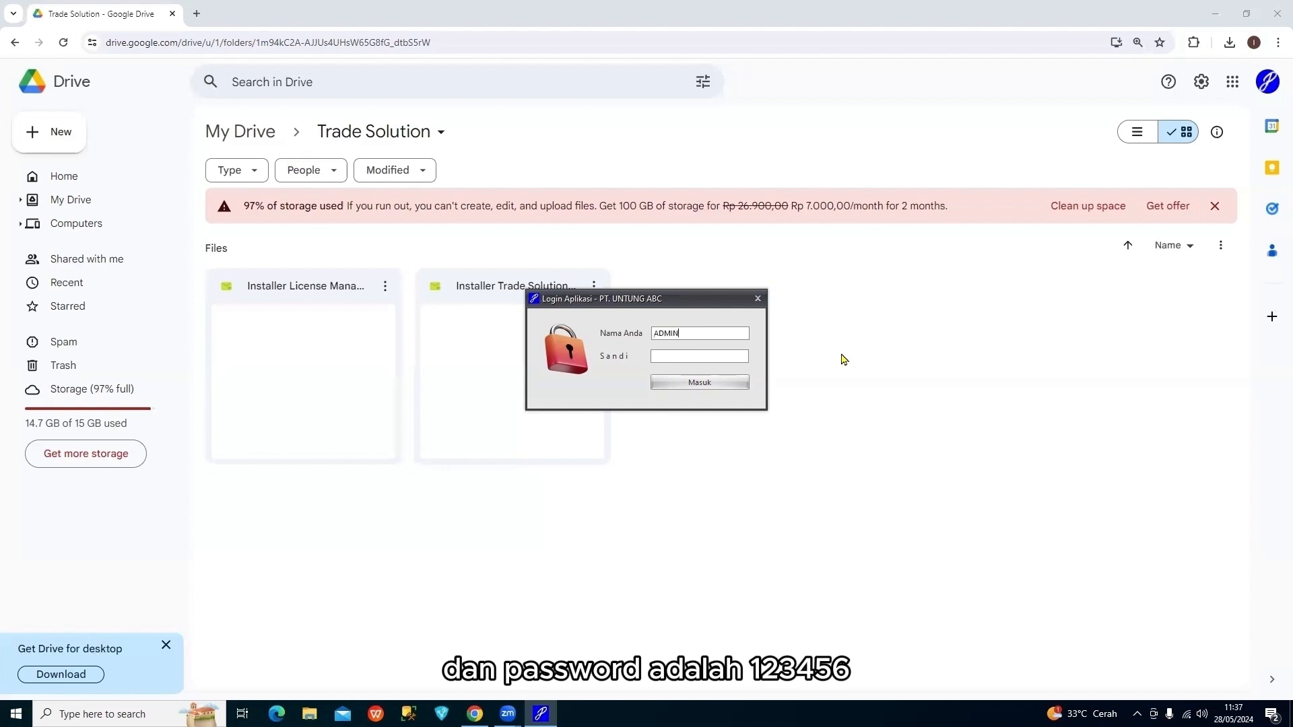
{"action": "key", "text": "Tab"}
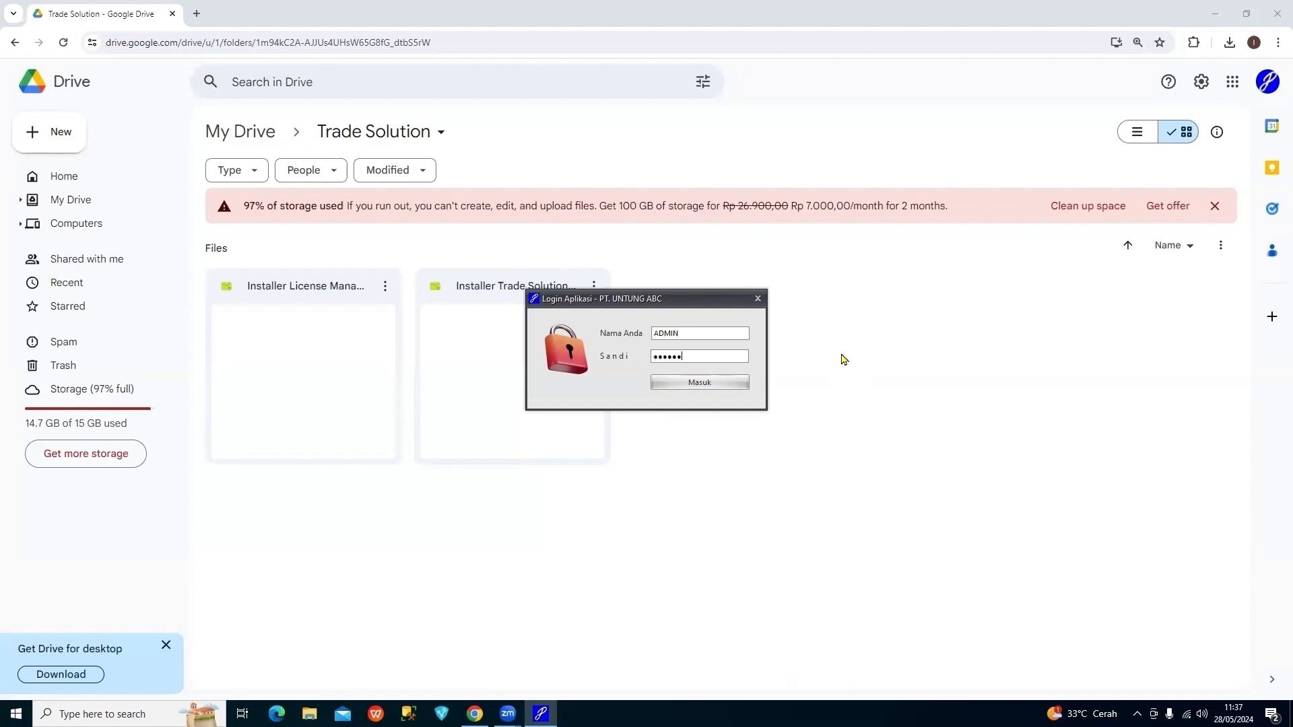
{"action": "left_click", "coordinate": [733, 383]}
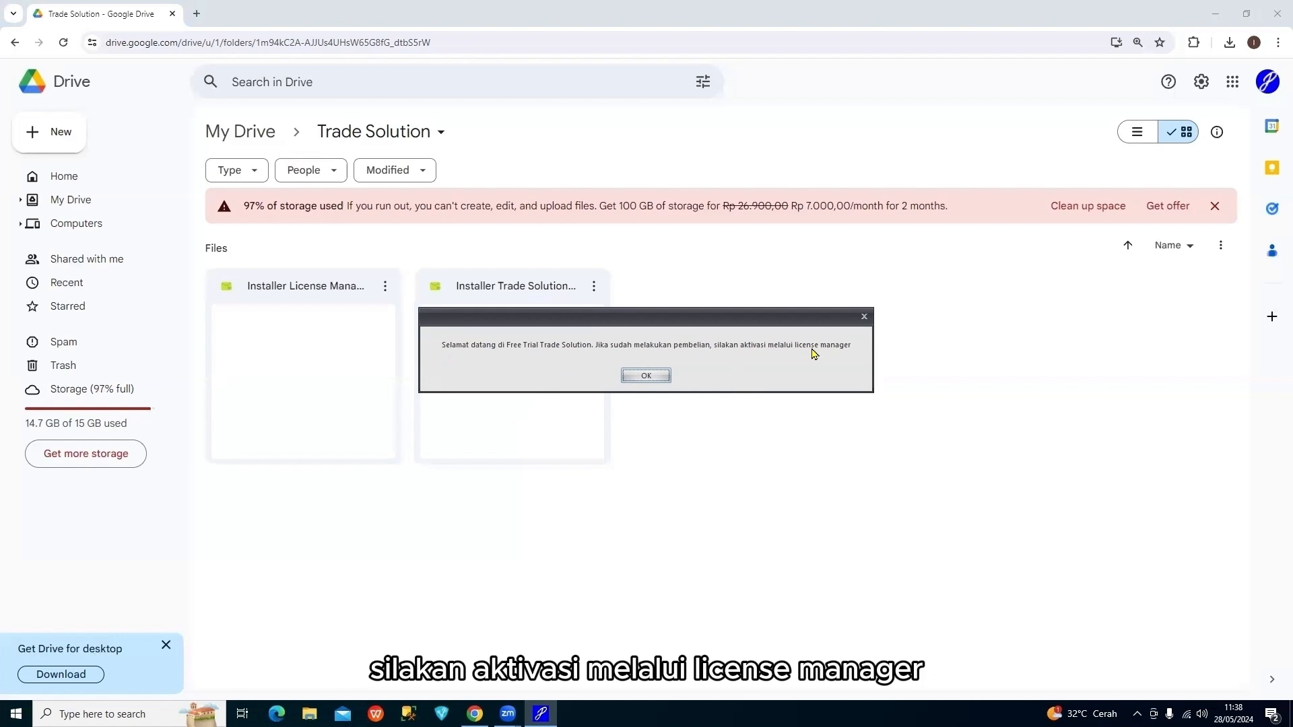
{"action": "left_click", "coordinate": [661, 378]}
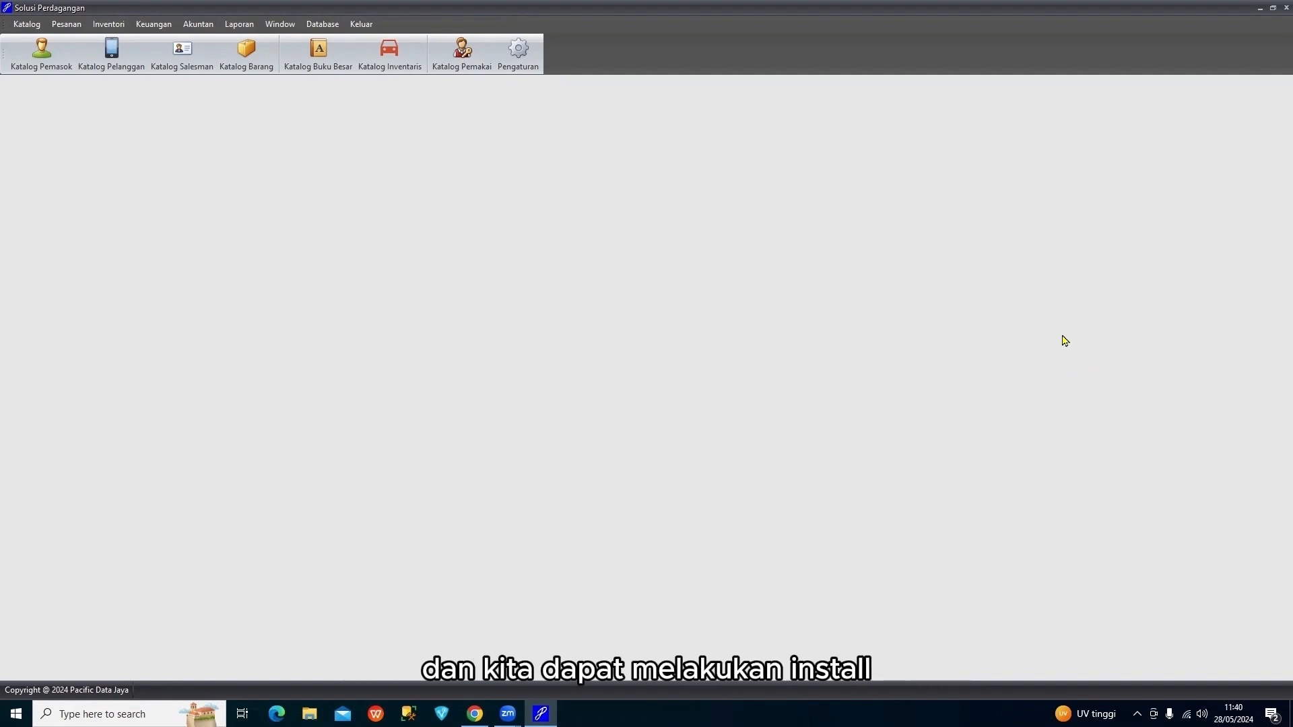
{"action": "left_click", "coordinate": [1259, 8]}
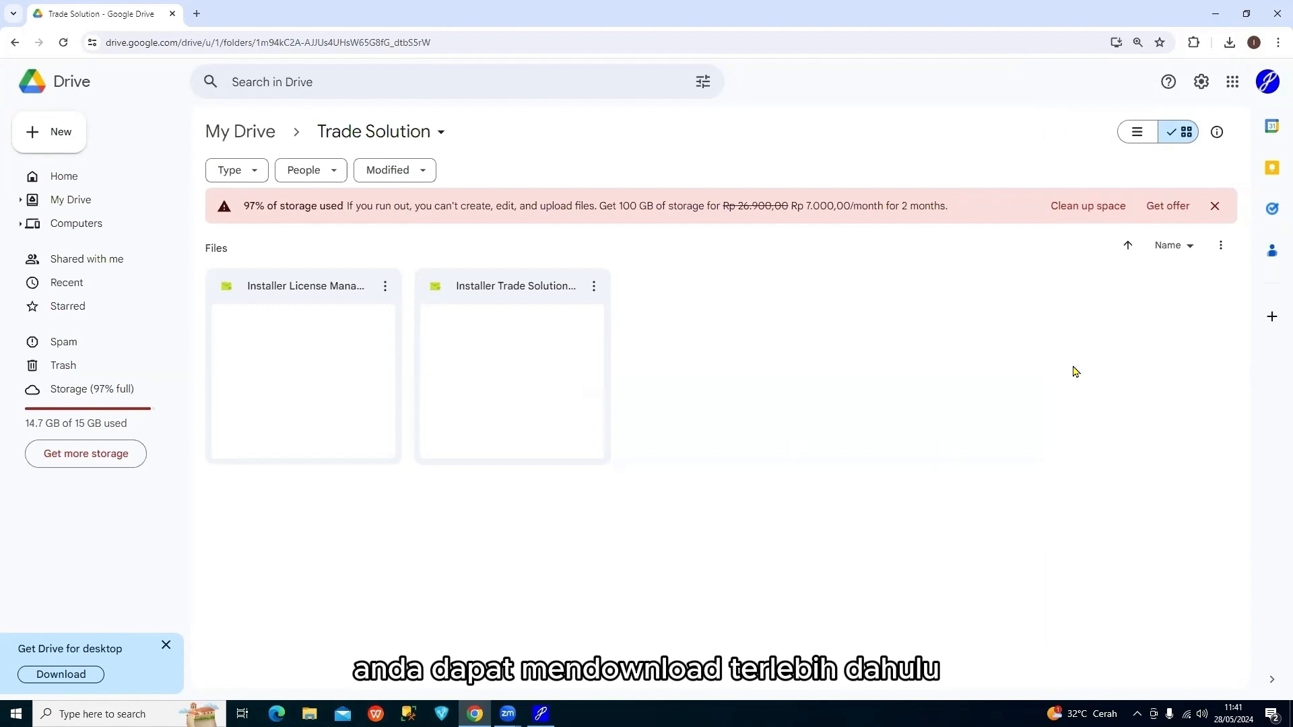
Run Installer License Manager.exe from Chrome's downloads and allow it past the Windows warning
{"action": "left_click", "coordinate": [1229, 41]}
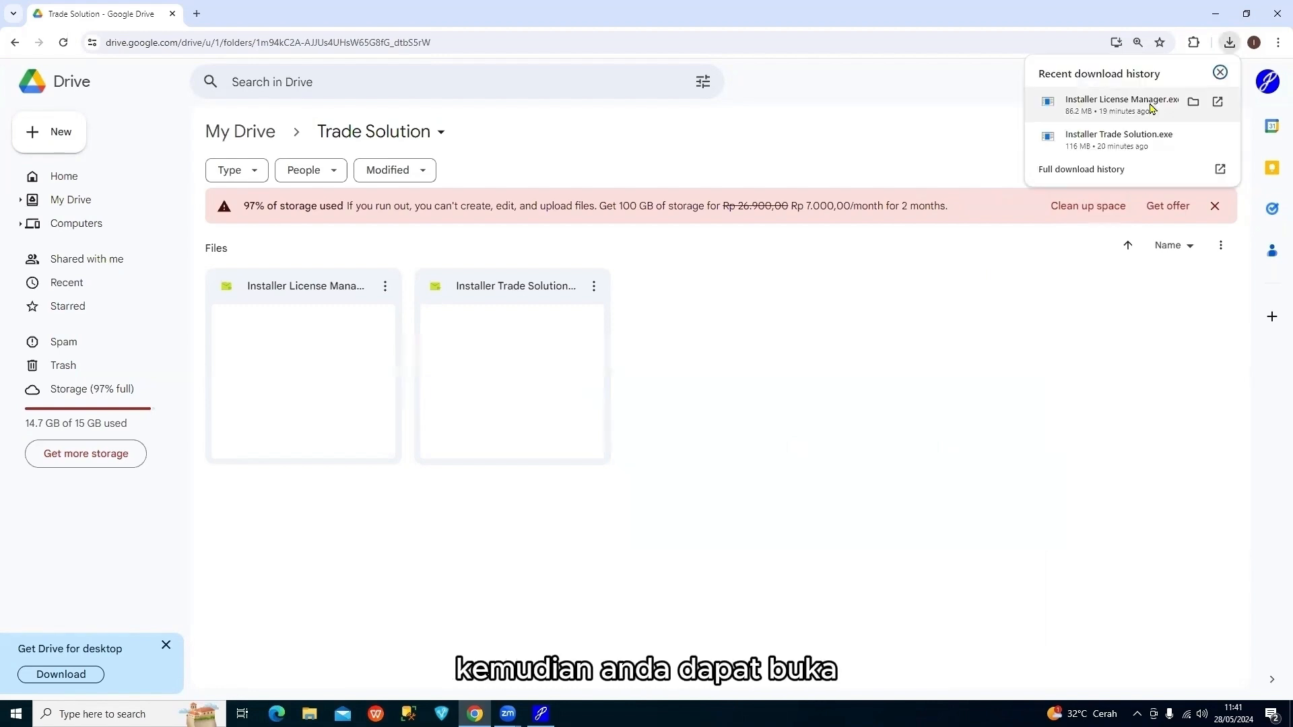
{"action": "left_click", "coordinate": [1151, 108]}
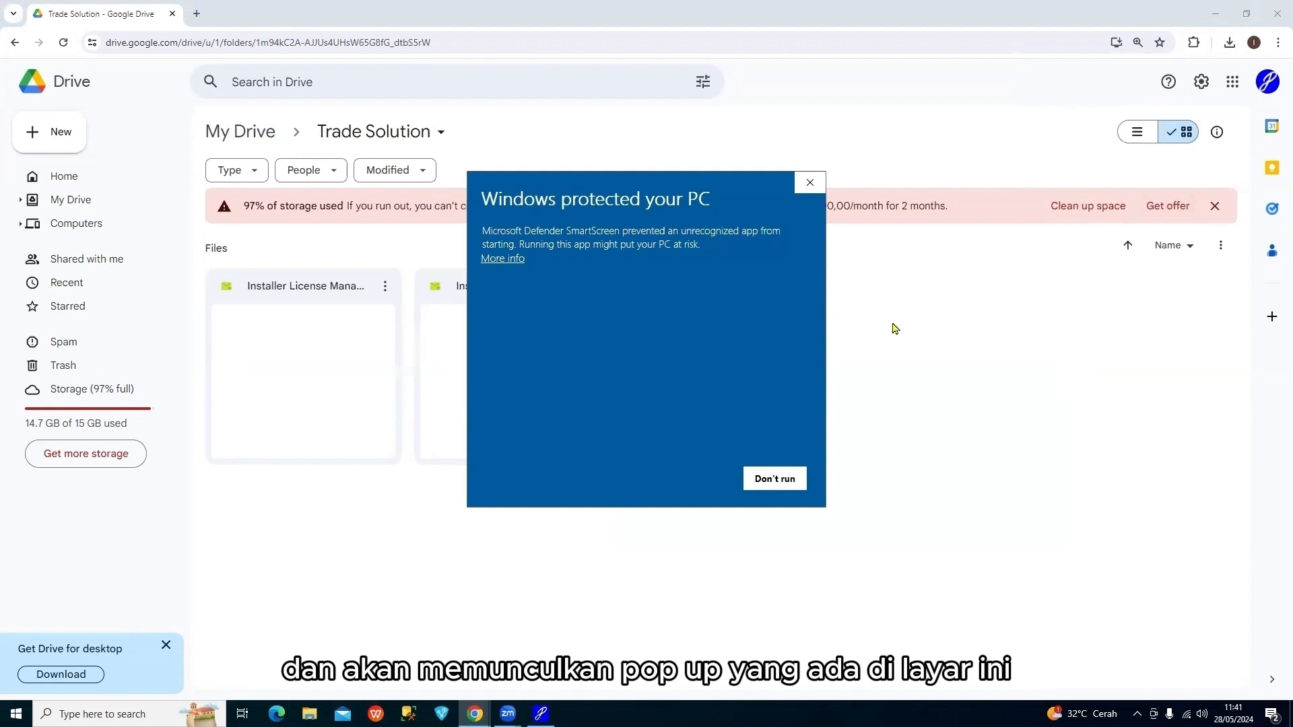
{"action": "left_click", "coordinate": [515, 265]}
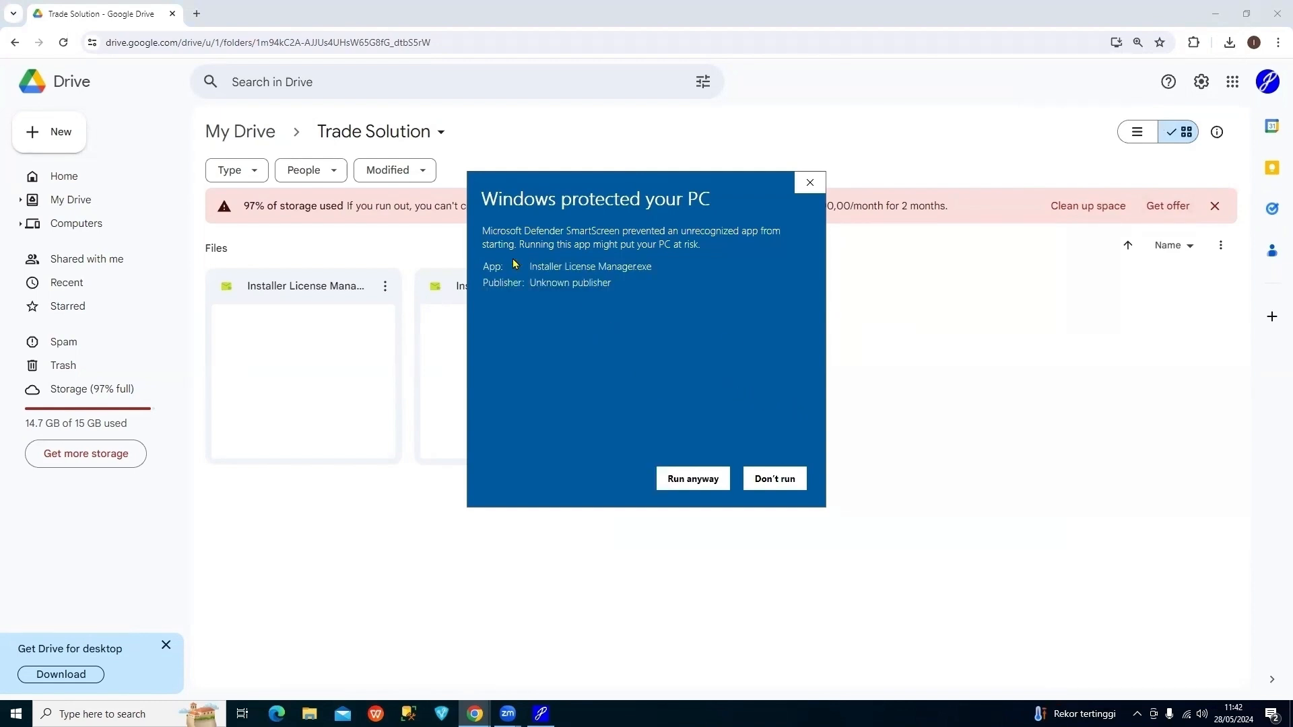
{"action": "left_click", "coordinate": [693, 479]}
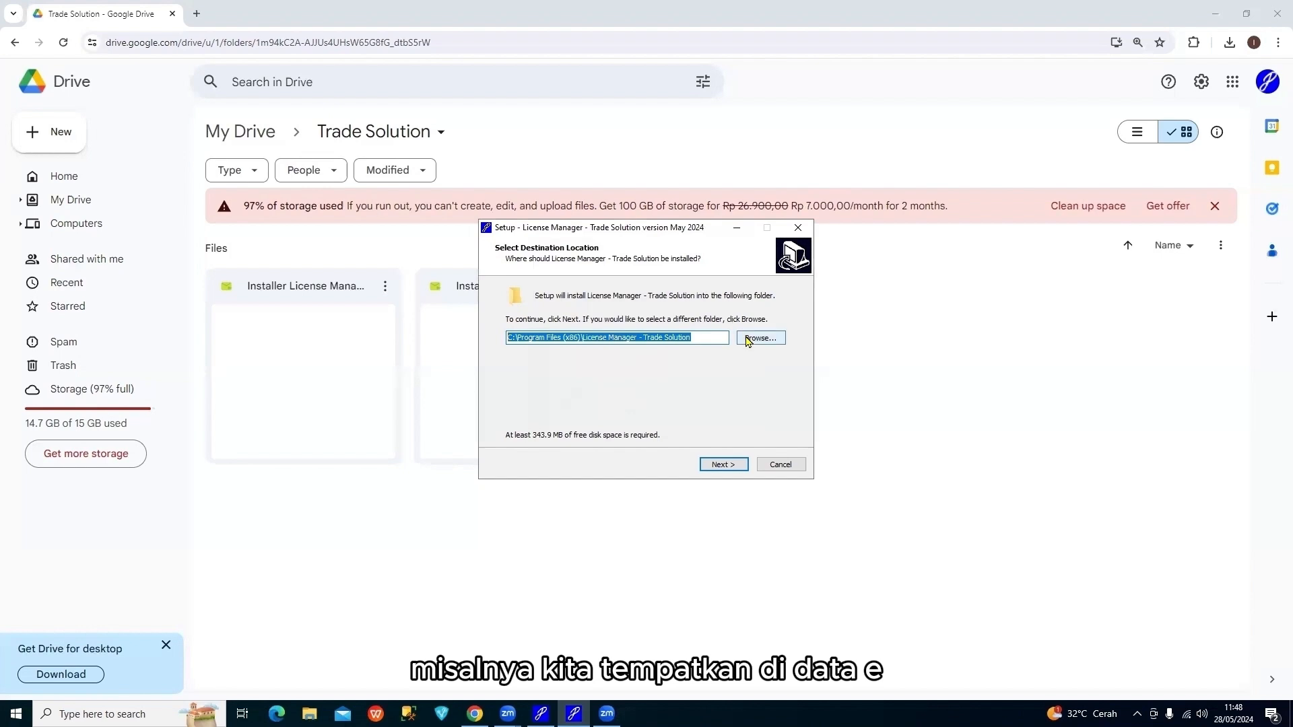
Set the License Manager install folder to E:\License Manager - Trade Solution
{"action": "left_click", "coordinate": [760, 338]}
{"action": "left_click", "coordinate": [609, 404]}
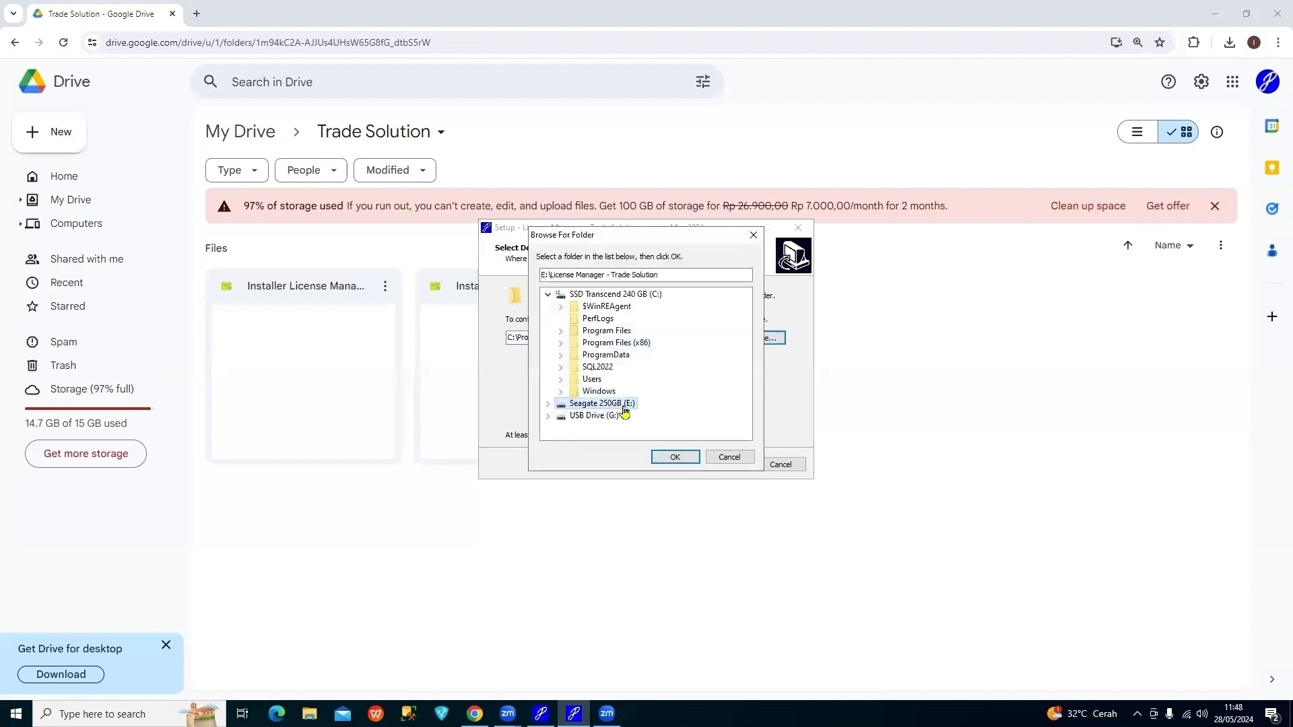
{"action": "left_click", "coordinate": [694, 459]}
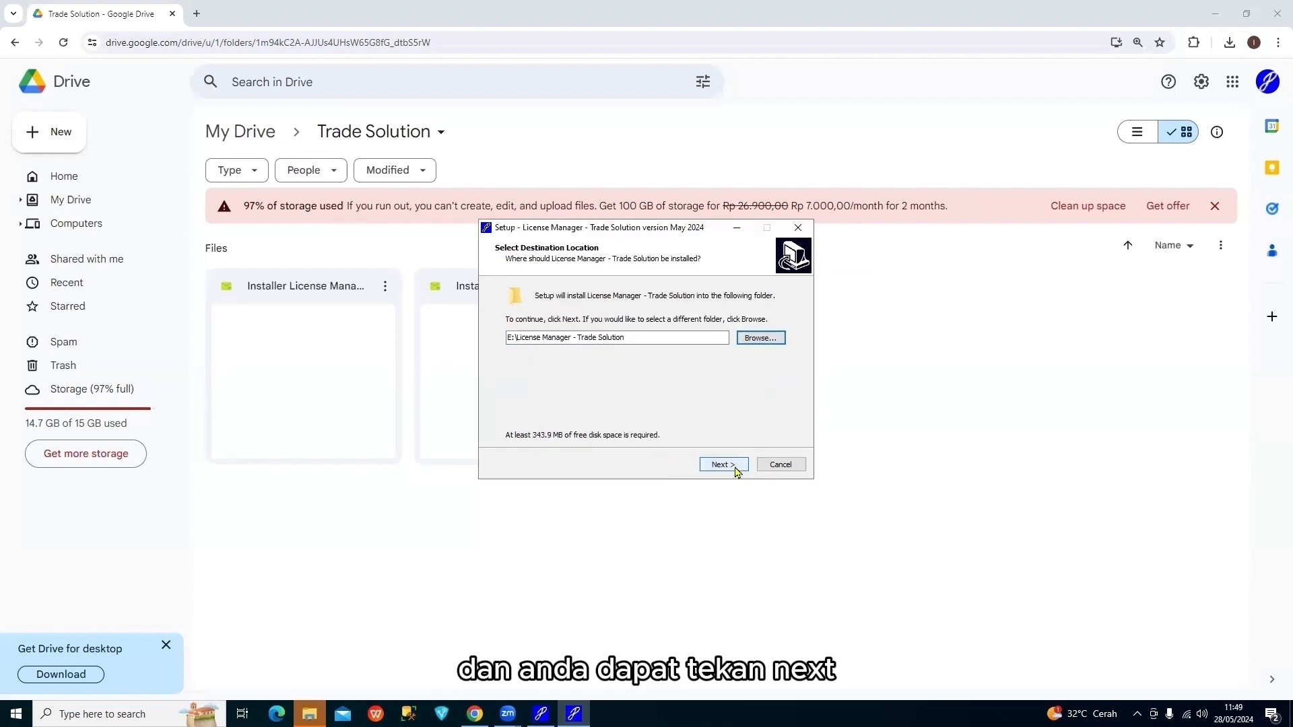
{"action": "left_click", "coordinate": [722, 464]}
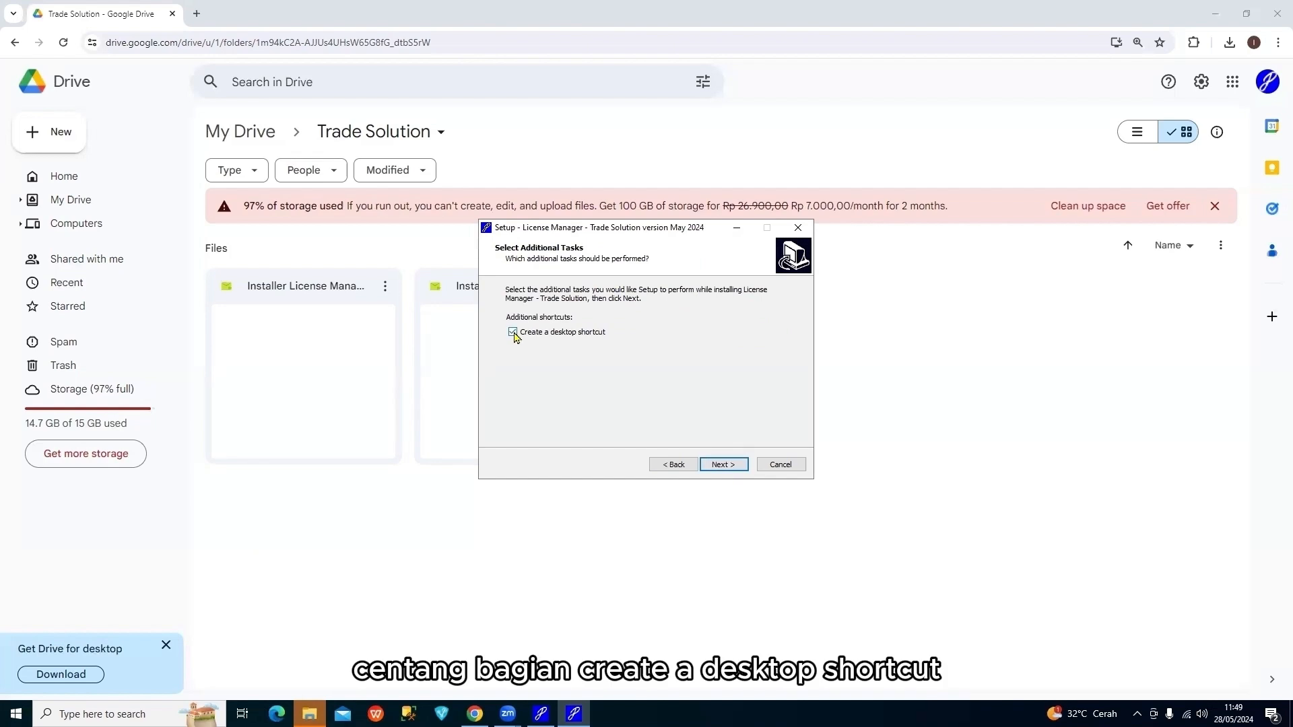
Install License Manager with a desktop shortcut and launch it when setup finishes
{"action": "left_click", "coordinate": [513, 332]}
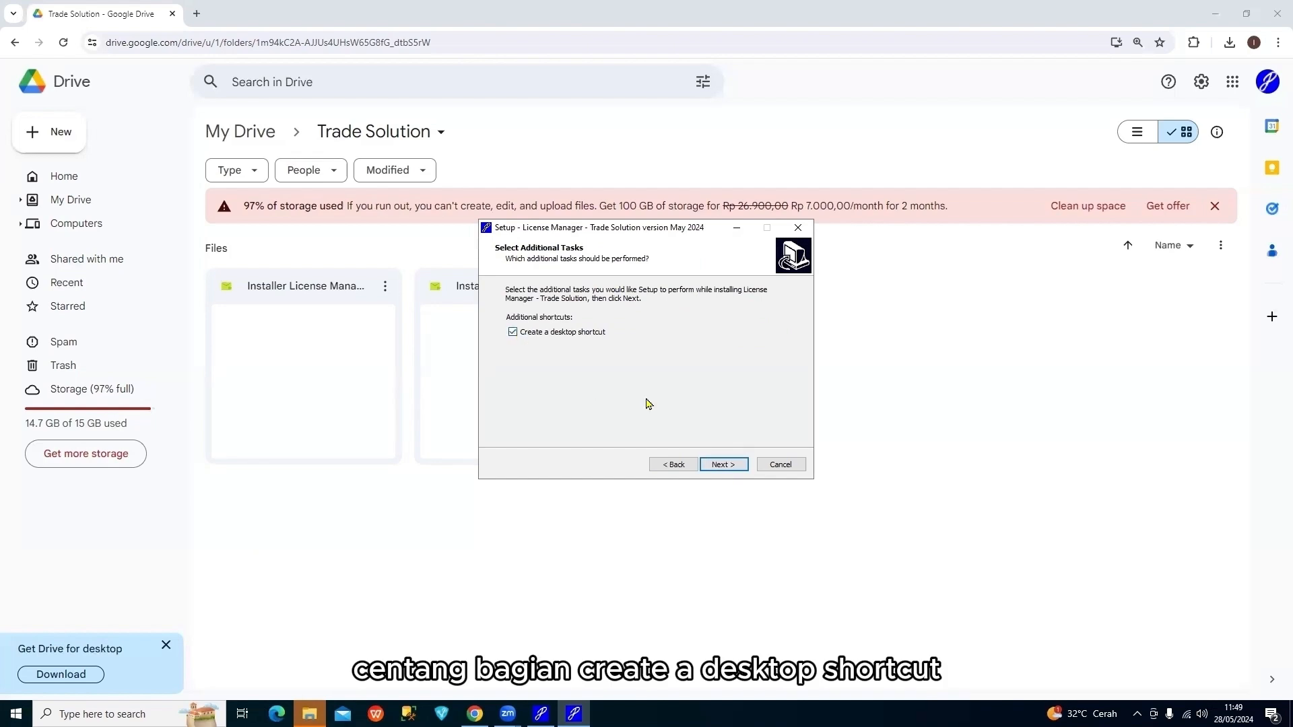
{"action": "left_click", "coordinate": [722, 465]}
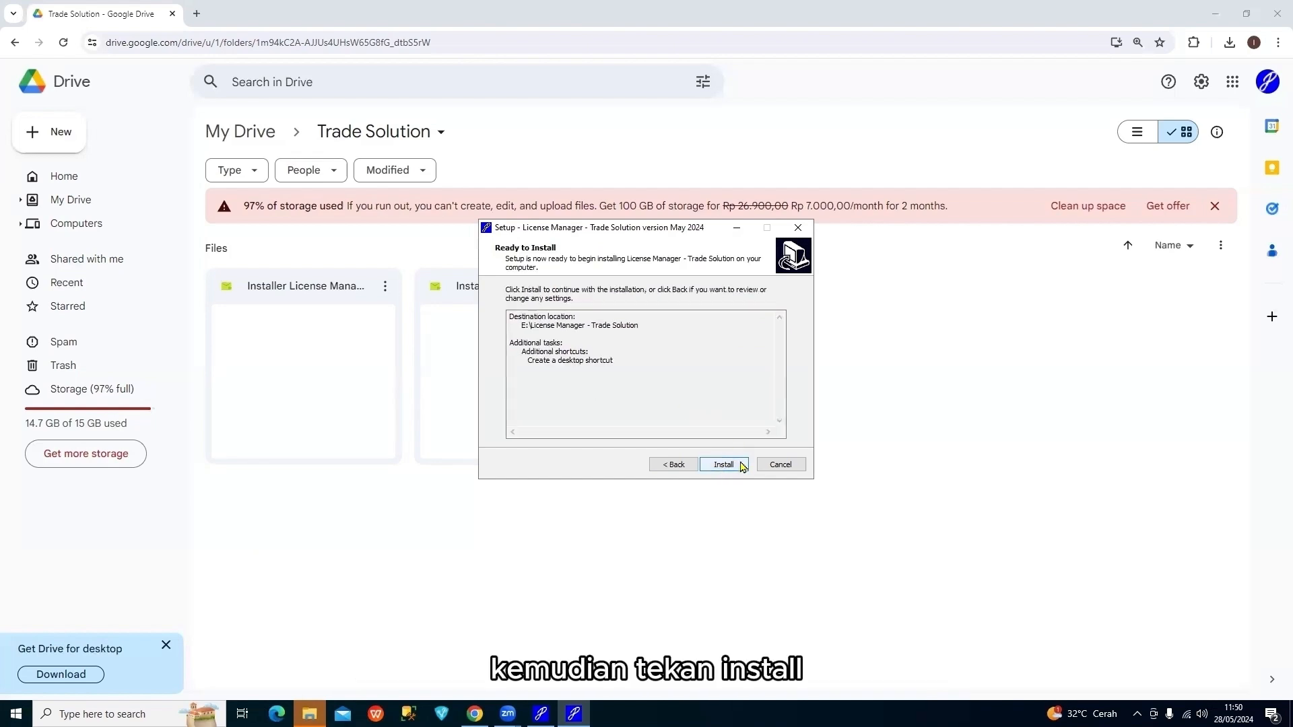
{"action": "left_click", "coordinate": [740, 467]}
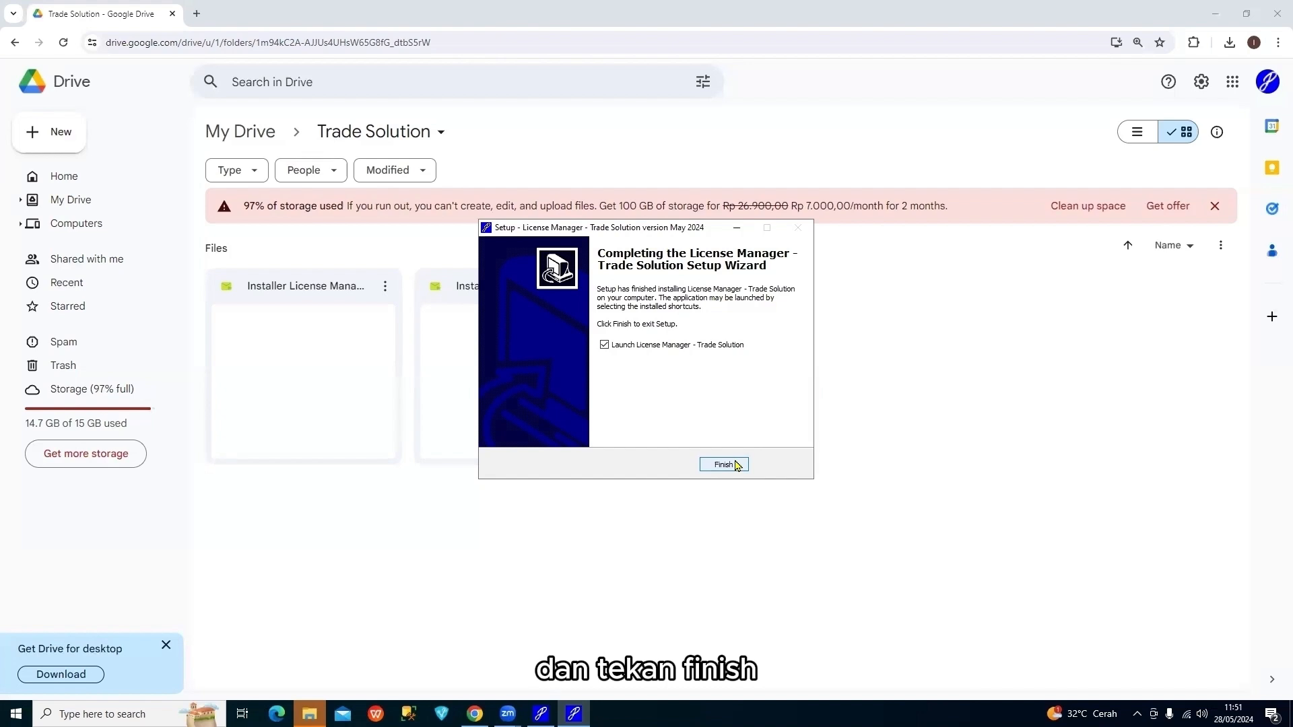
{"action": "left_click", "coordinate": [736, 464]}
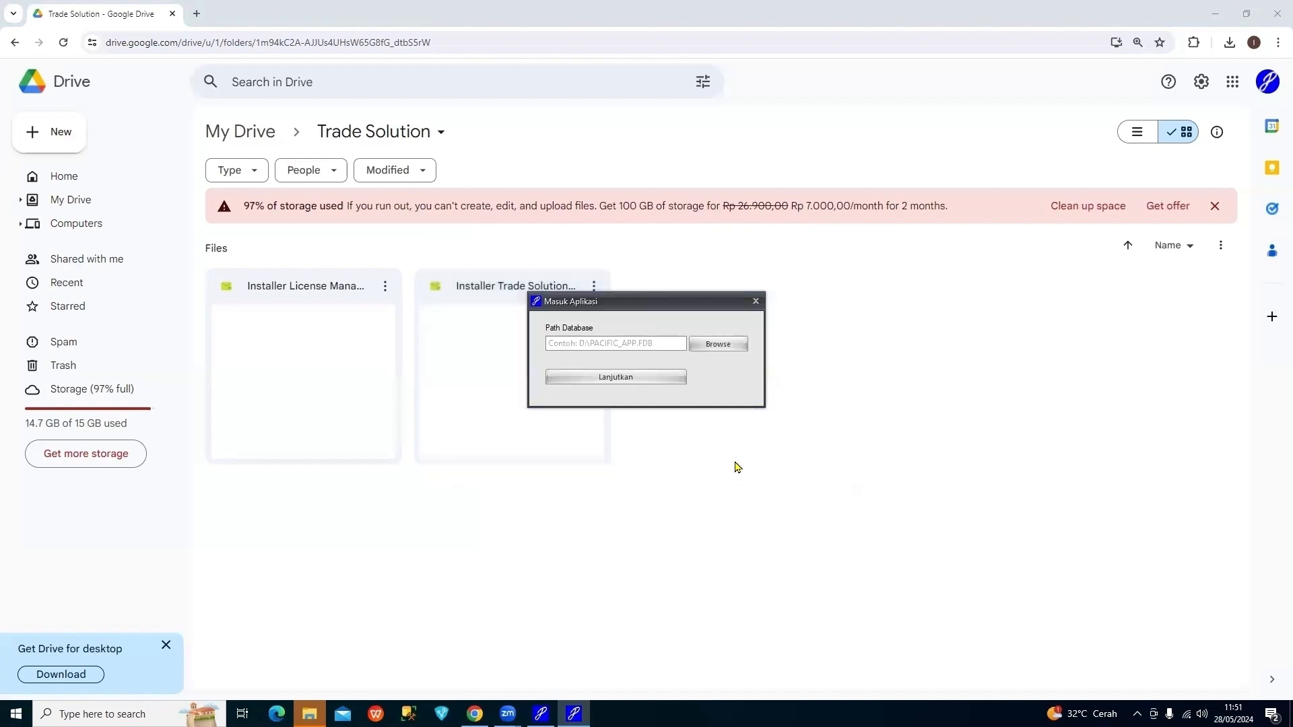
Link License Manager to E:\Trade Solution\PACIFIC_APP.FDB and continue to the Aktivasi Database App form
{"action": "left_click", "coordinate": [720, 344]}
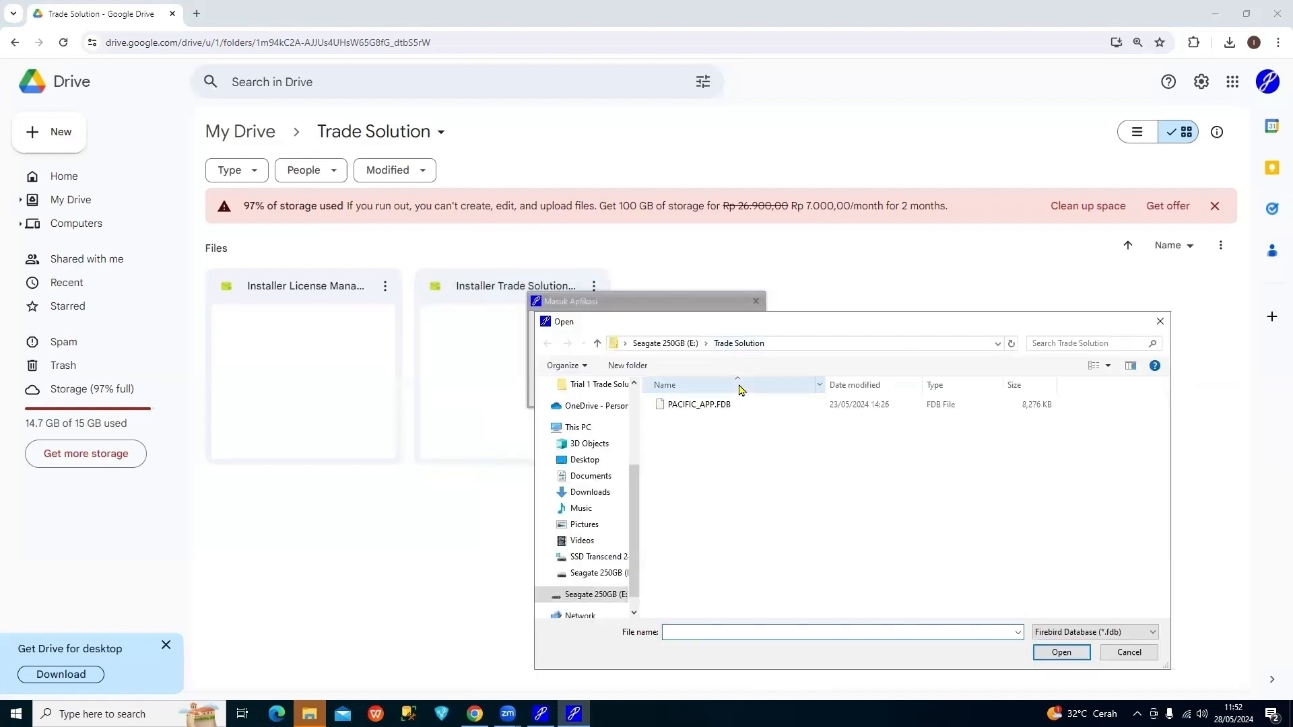
{"action": "left_click", "coordinate": [744, 405]}
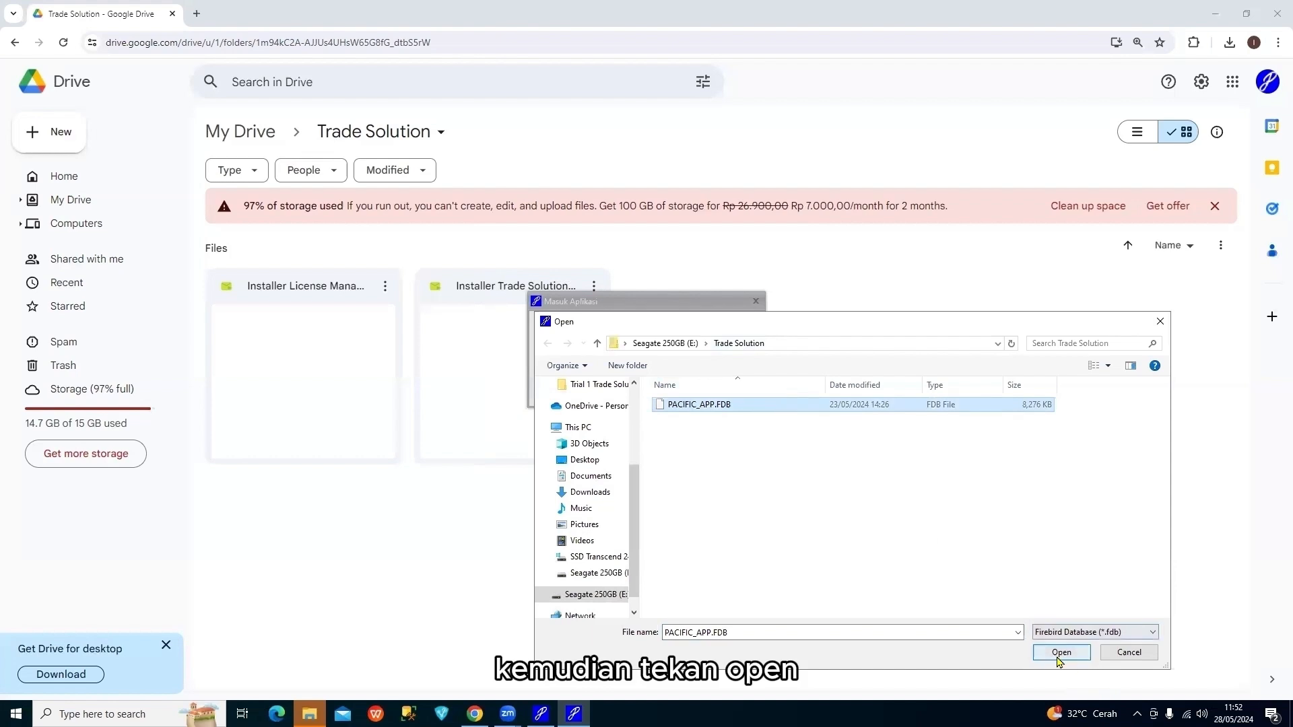
{"action": "left_click", "coordinate": [1060, 653]}
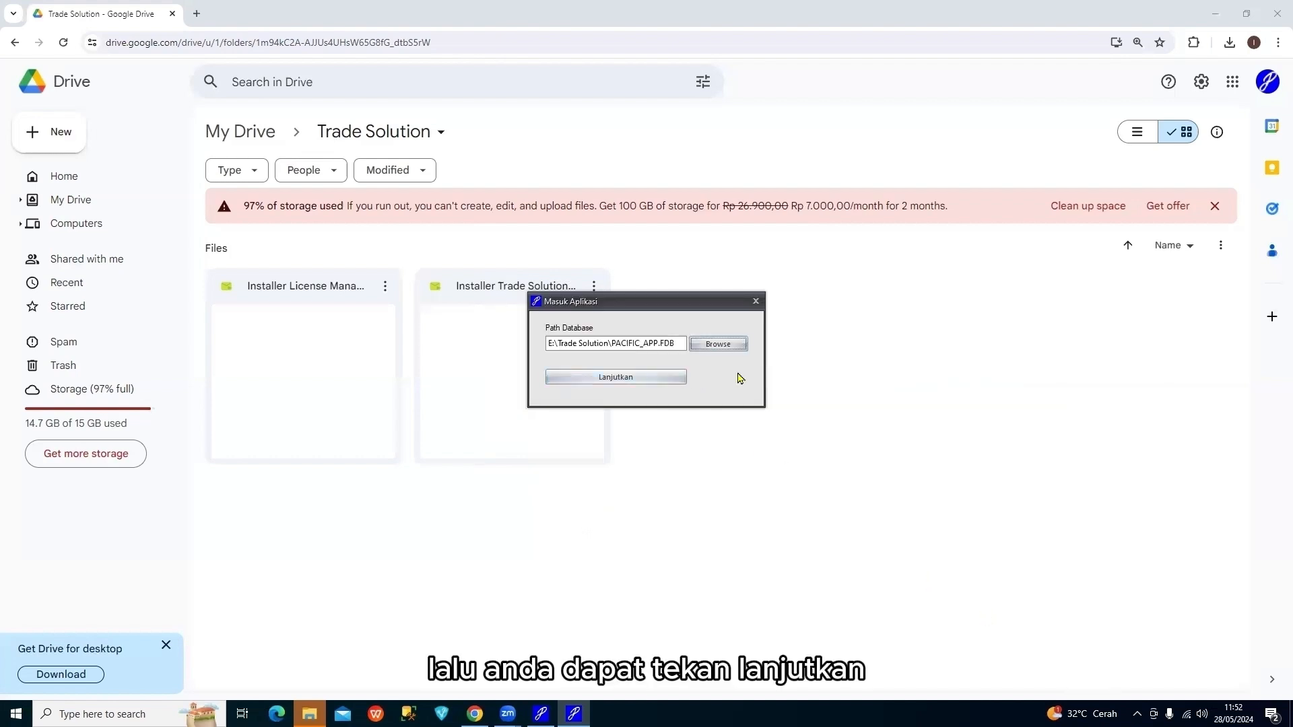
{"action": "left_click", "coordinate": [675, 377]}
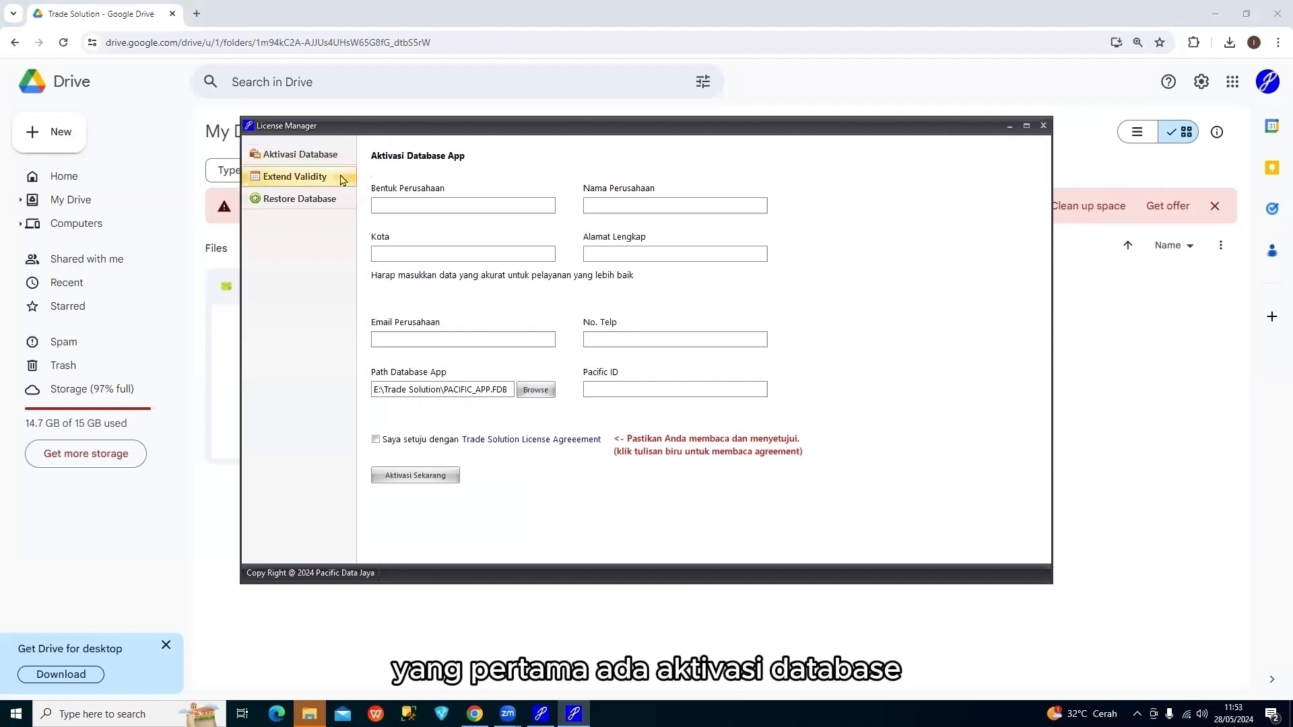
Look over the Extend Validity and Restore Database pages, then return to Aktivasi Database
{"action": "left_click", "coordinate": [342, 179]}
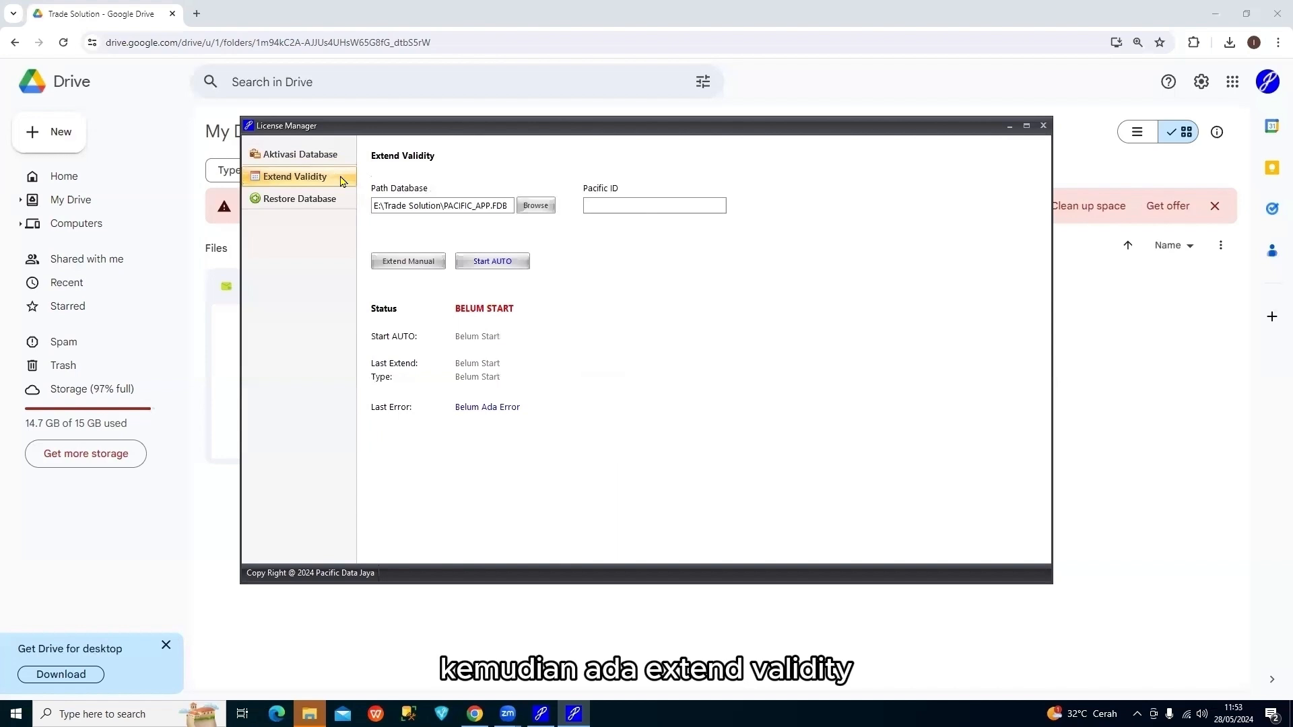
{"action": "left_click", "coordinate": [339, 202]}
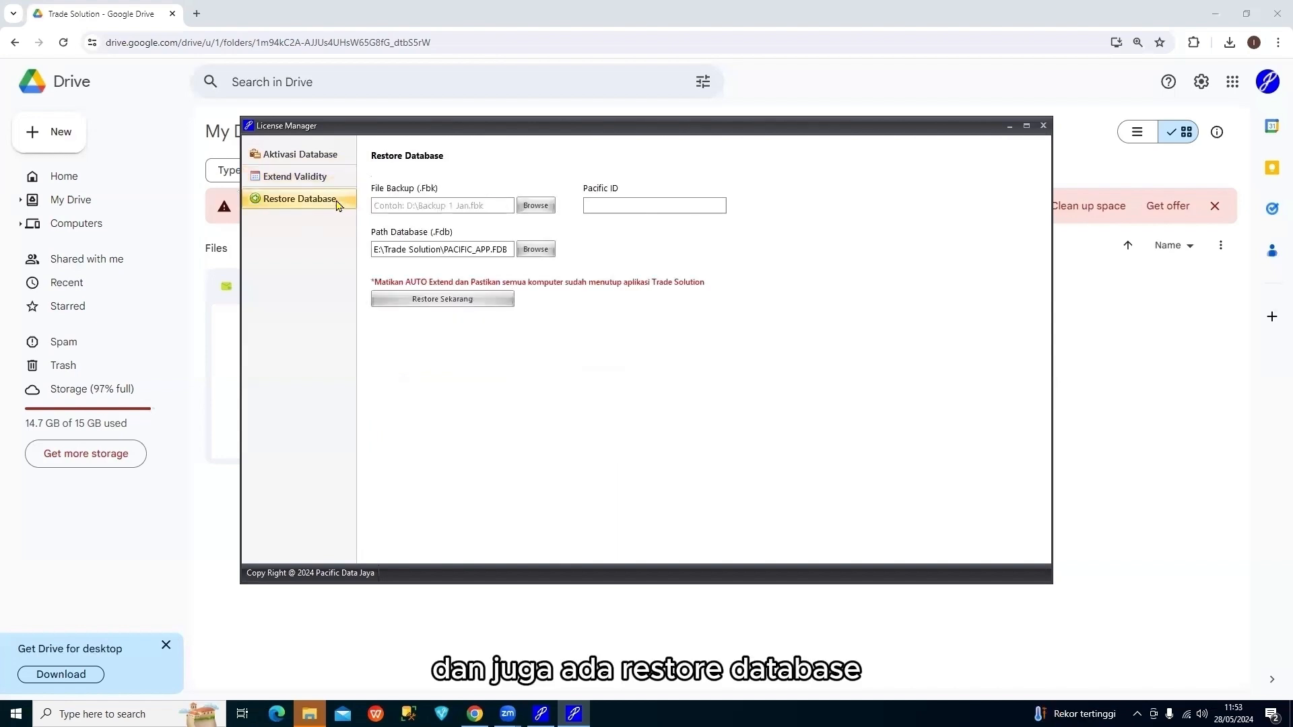
{"action": "left_click", "coordinate": [334, 158]}
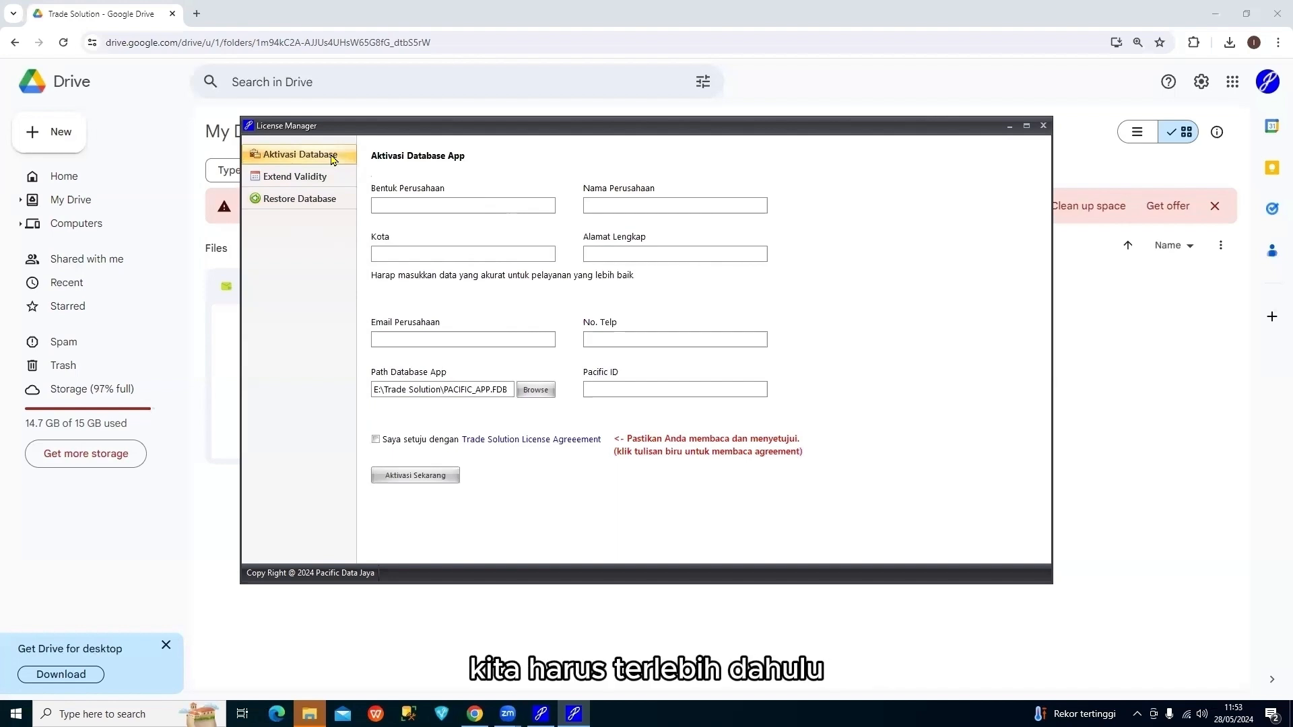
{"action": "left_click", "coordinate": [323, 201]}
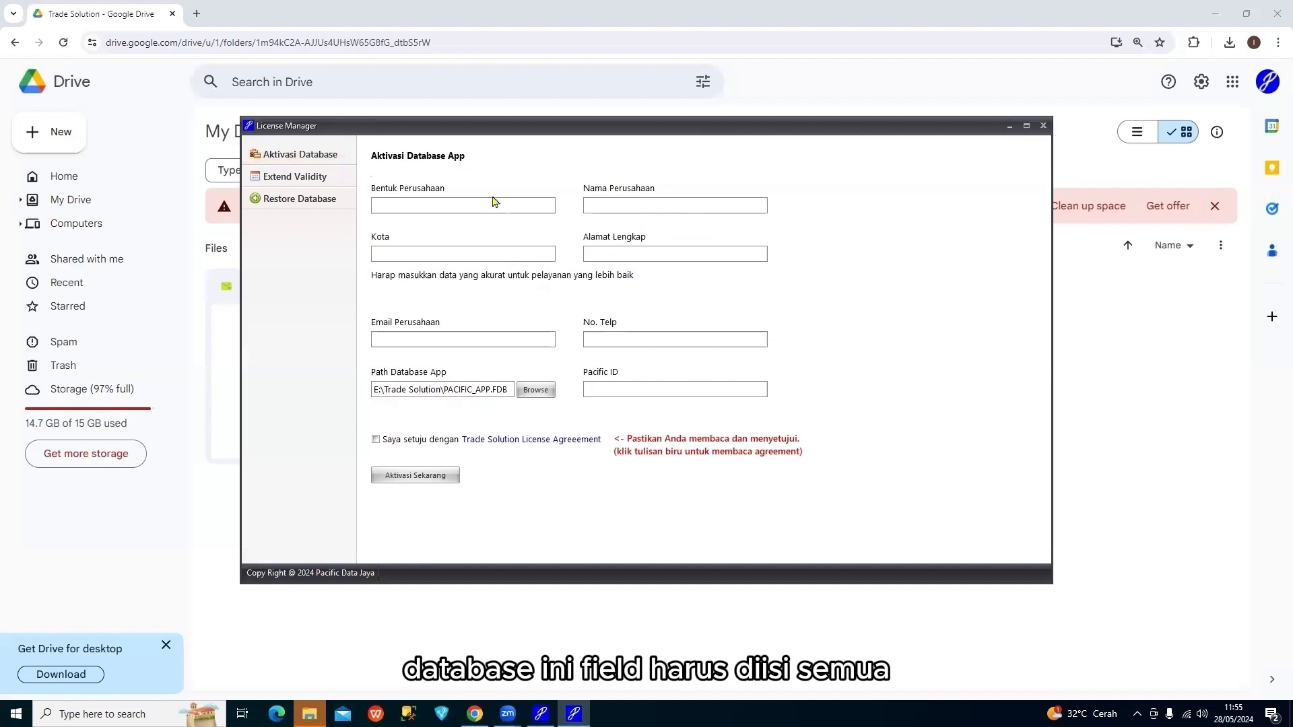
Enter company type PT, company name UNTUNG and city SEMARANG
{"action": "left_click", "coordinate": [462, 206]}
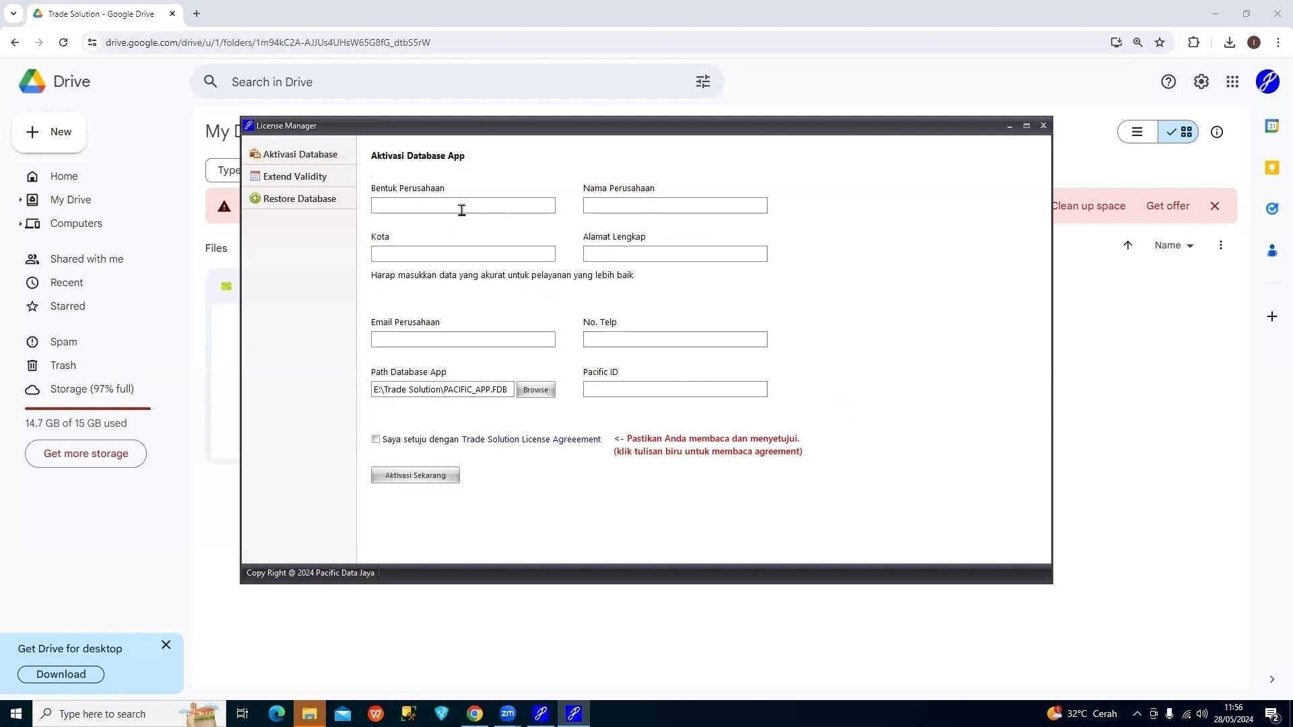
{"action": "type", "text": "PT"}
{"action": "key", "text": "Tab"}
{"action": "type", "text": "U"}
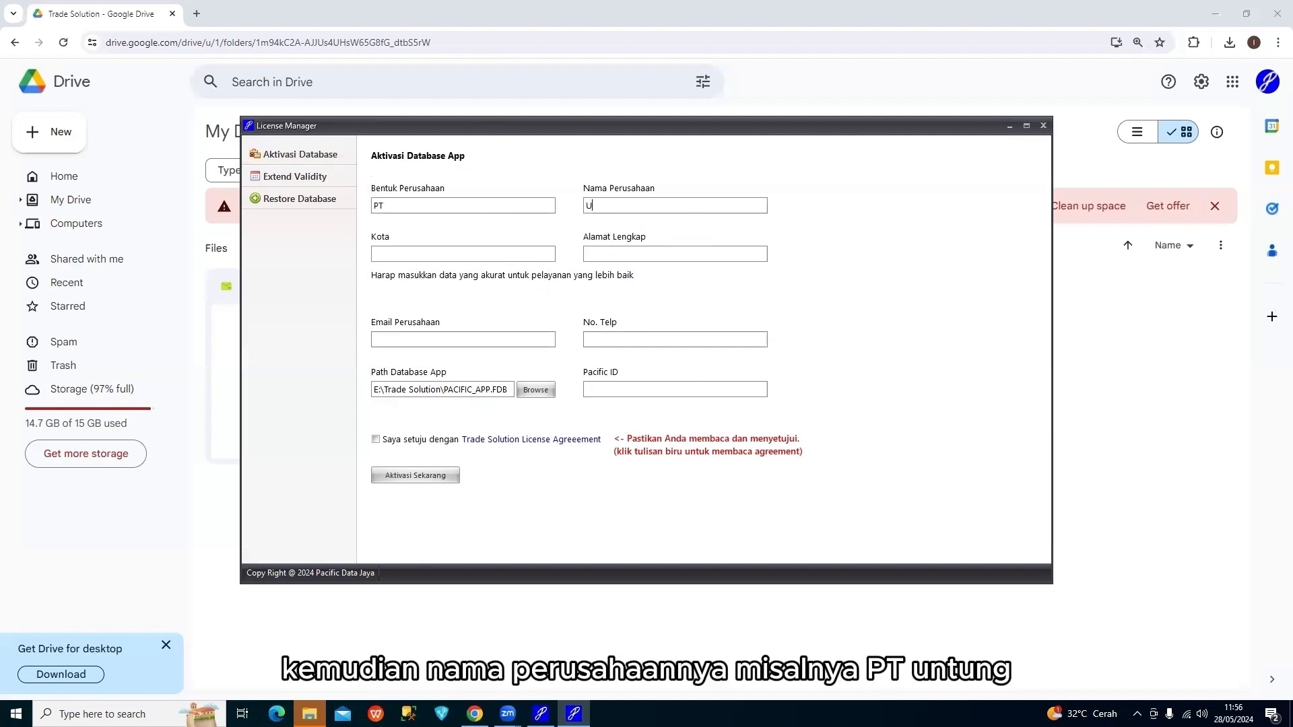
{"action": "type", "text": "NTUNG"}
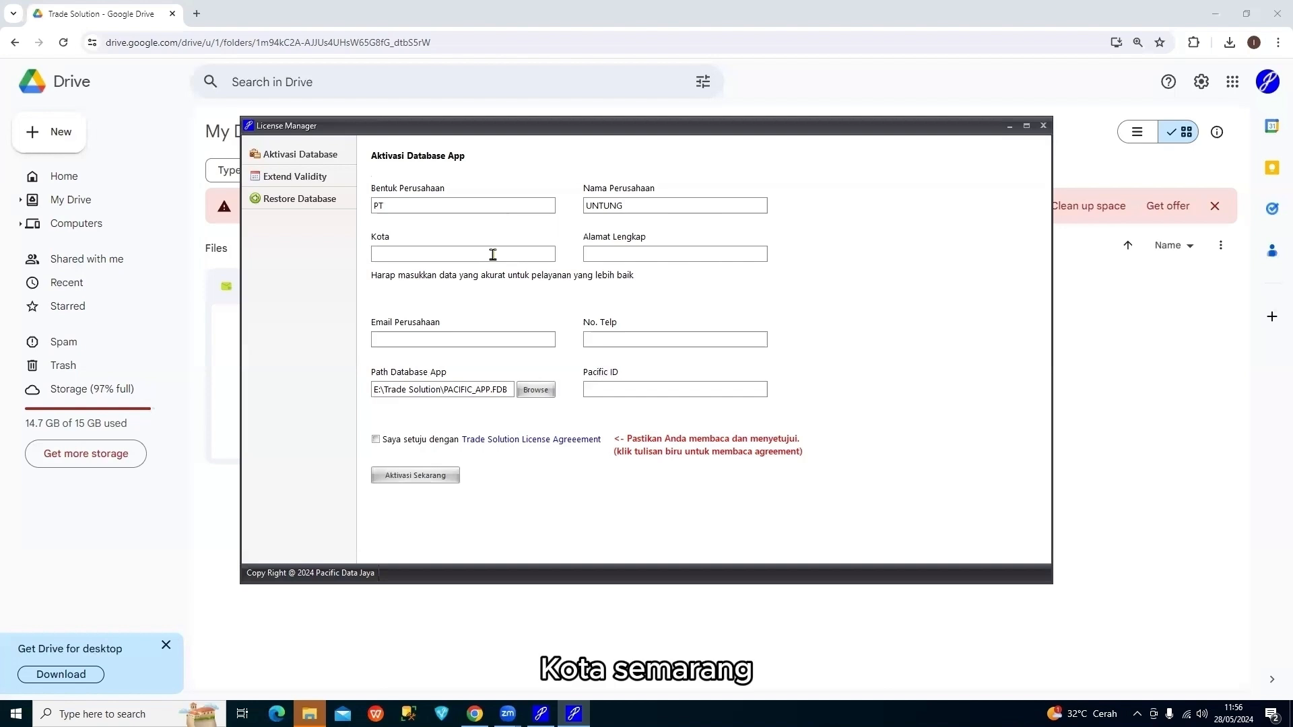
{"action": "left_click", "coordinate": [492, 254]}
{"action": "type", "text": "SEMARANG"}
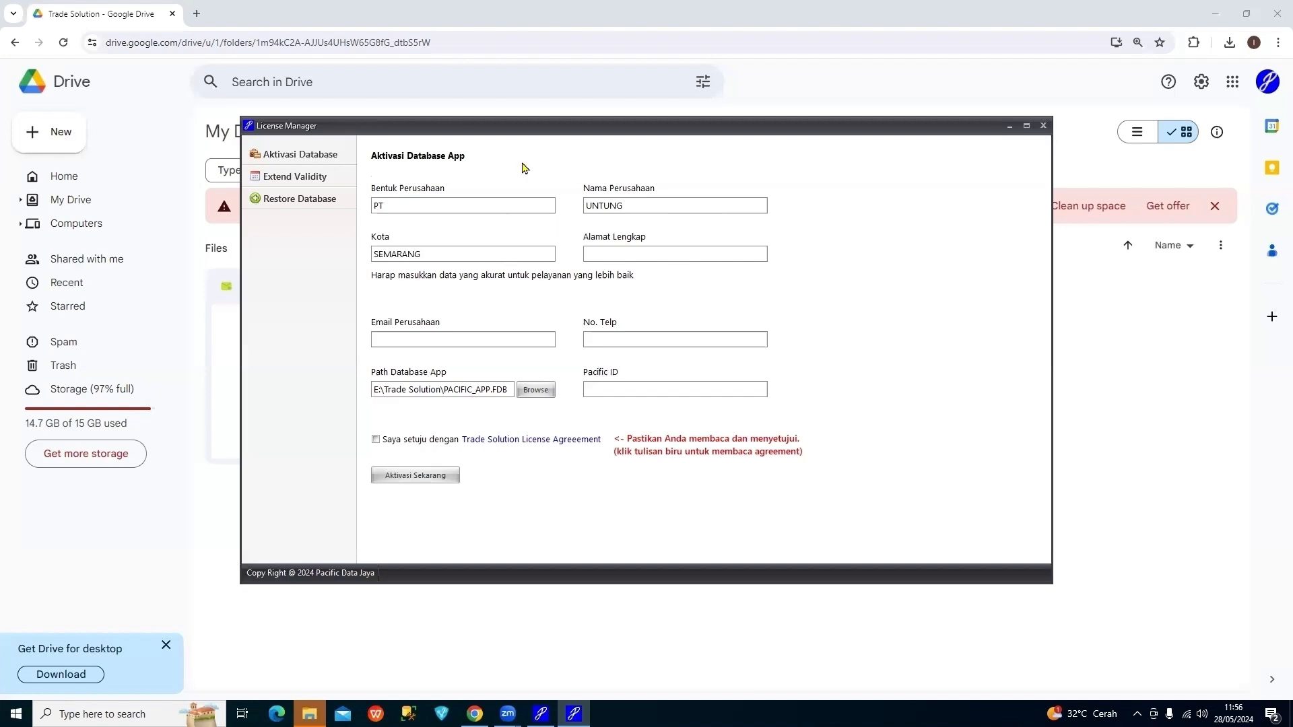
Fill in the company's full address, e-mail address and phone number
{"action": "left_click", "coordinate": [649, 255]}
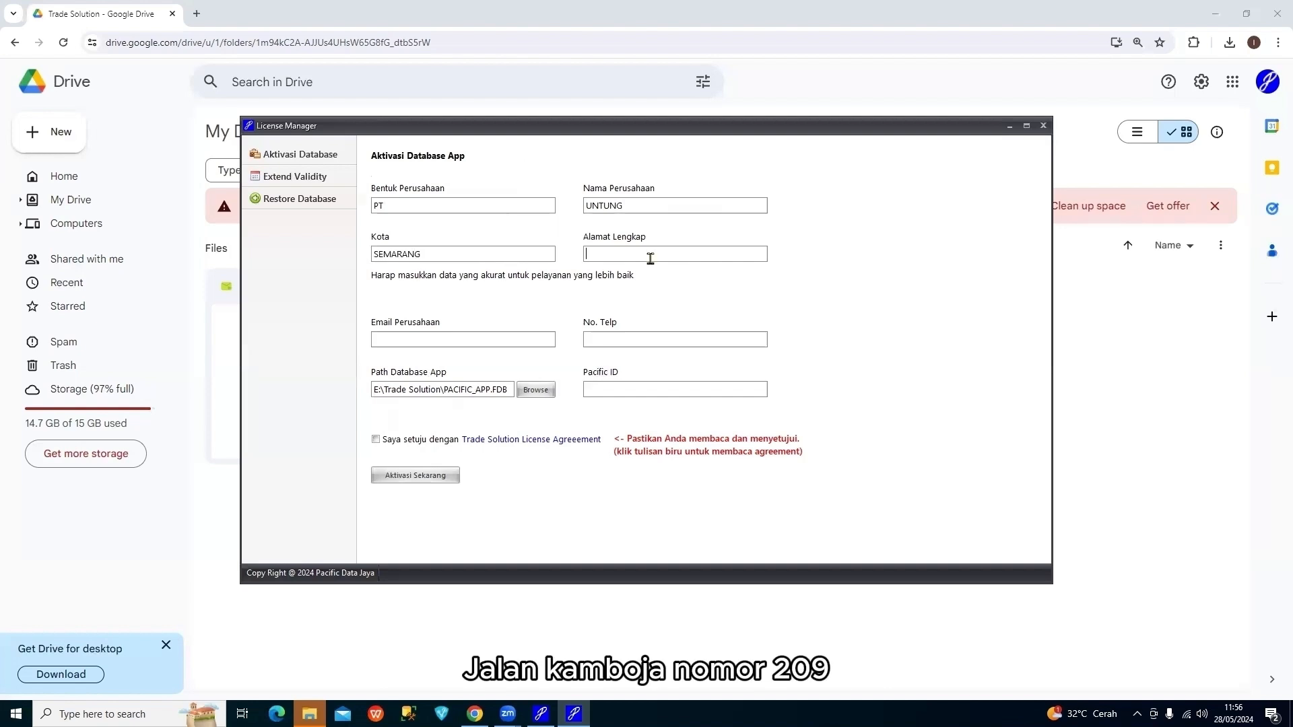
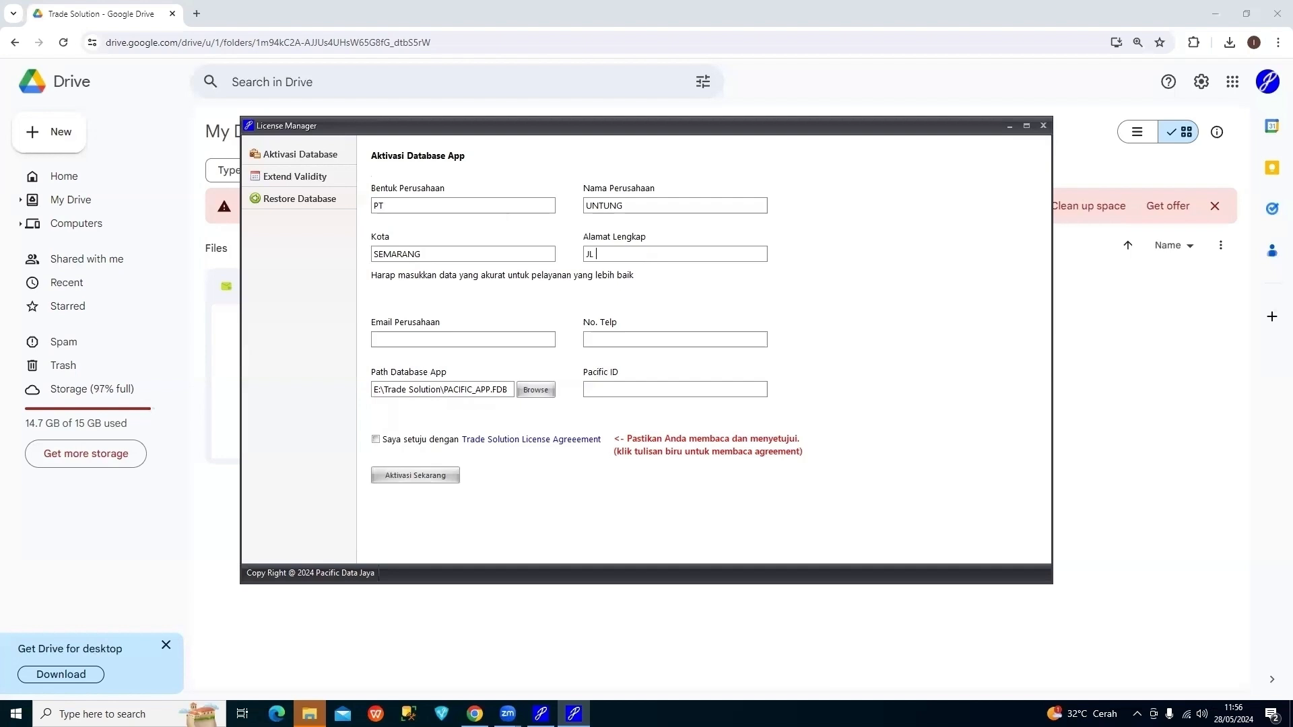
{"action": "left_click", "coordinate": [510, 342]}
{"action": "left_click", "coordinate": [701, 339]}
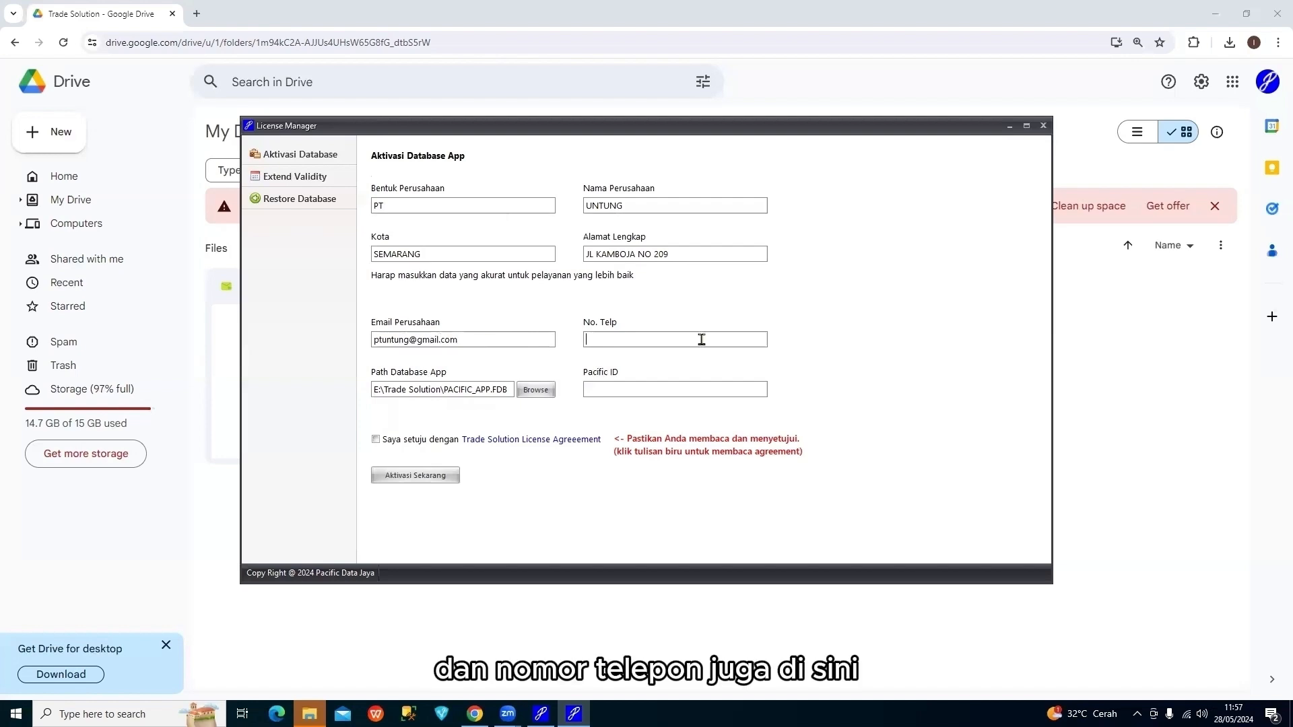
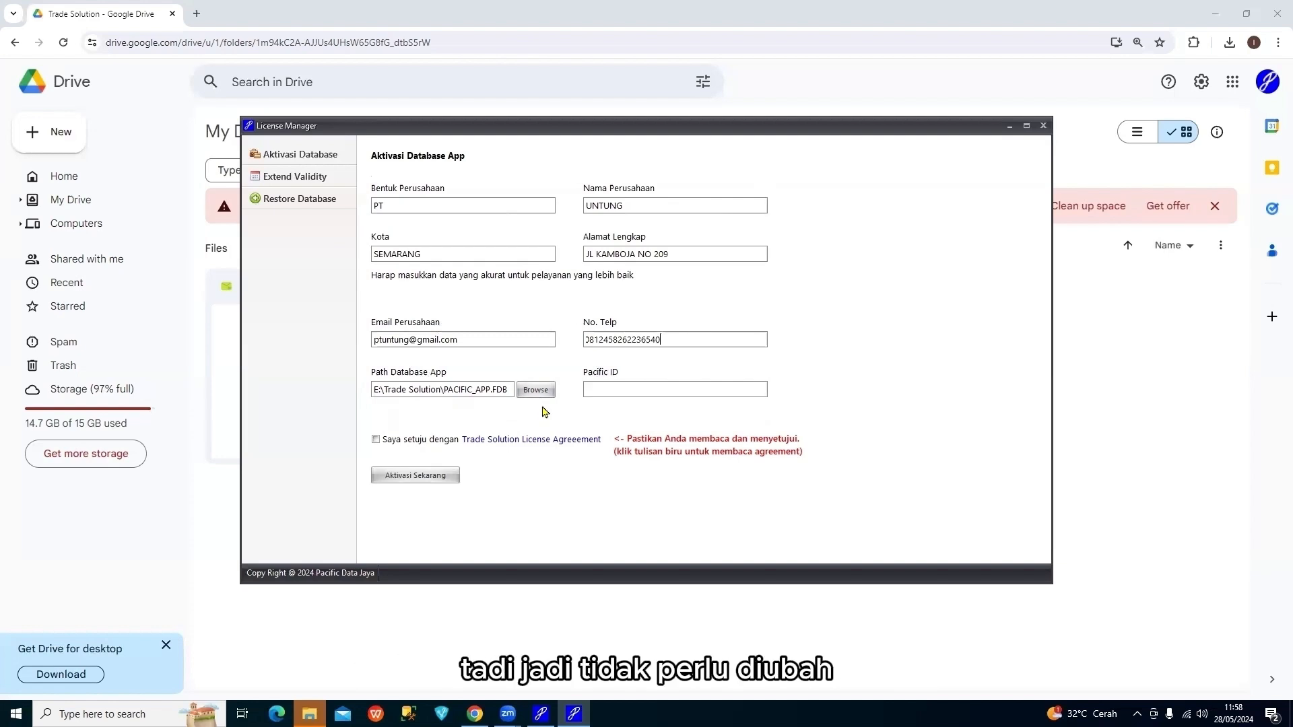
{"action": "left_click", "coordinate": [544, 393]}
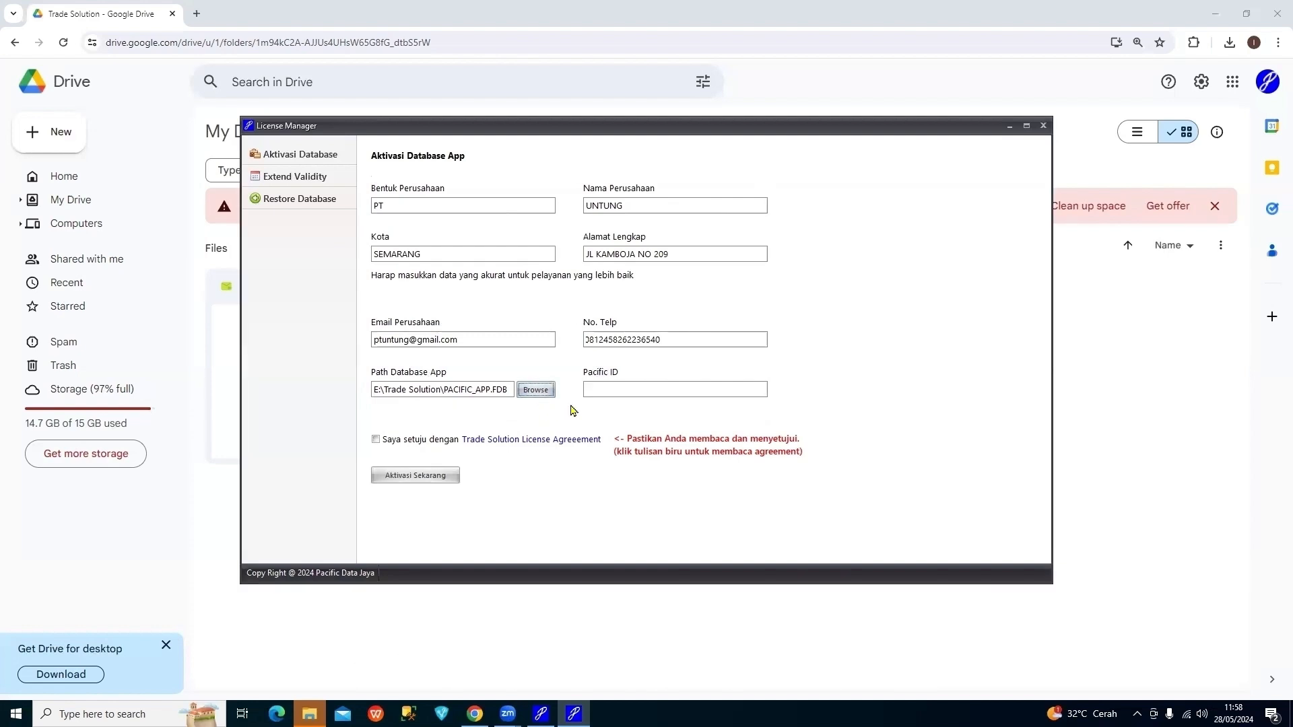
{"action": "left_click", "coordinate": [685, 388]}
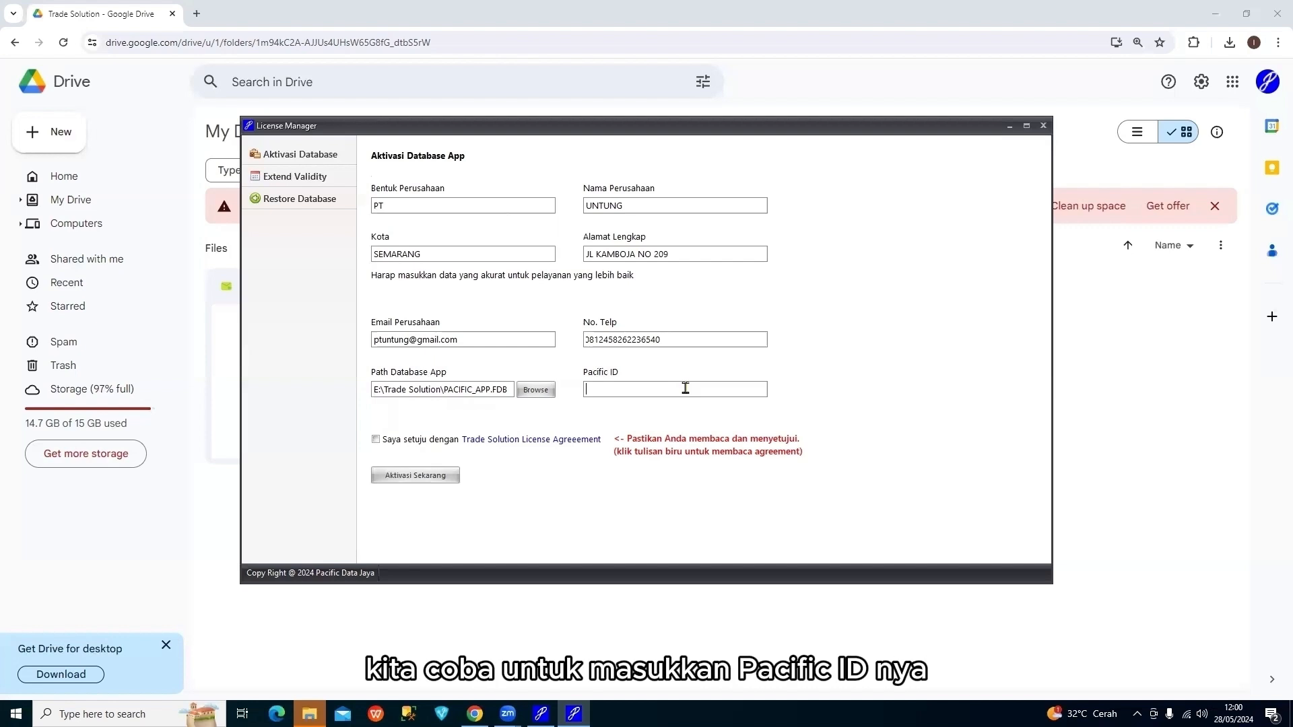
Enter the Pacific ID, accept the license agreement, activate the database, then return to Trade Solution
{"action": "type", "text": "ujicoba"}
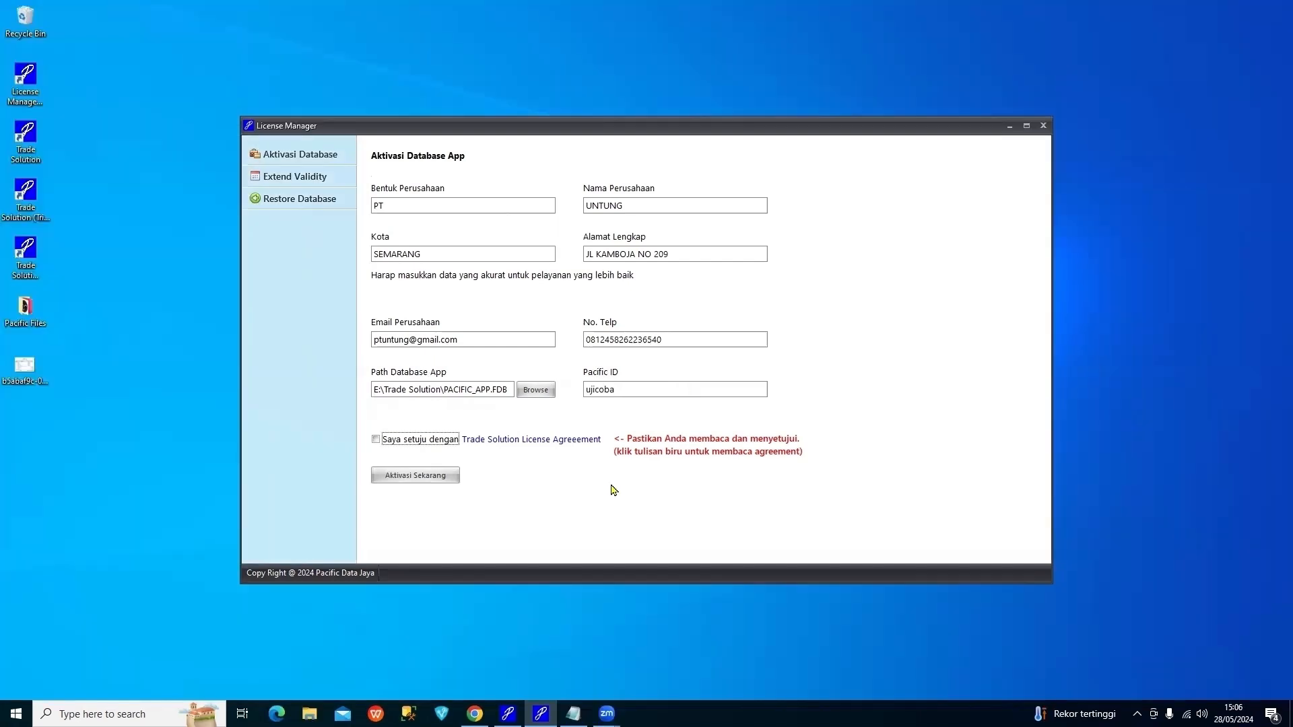
{"action": "left_click", "coordinate": [562, 438]}
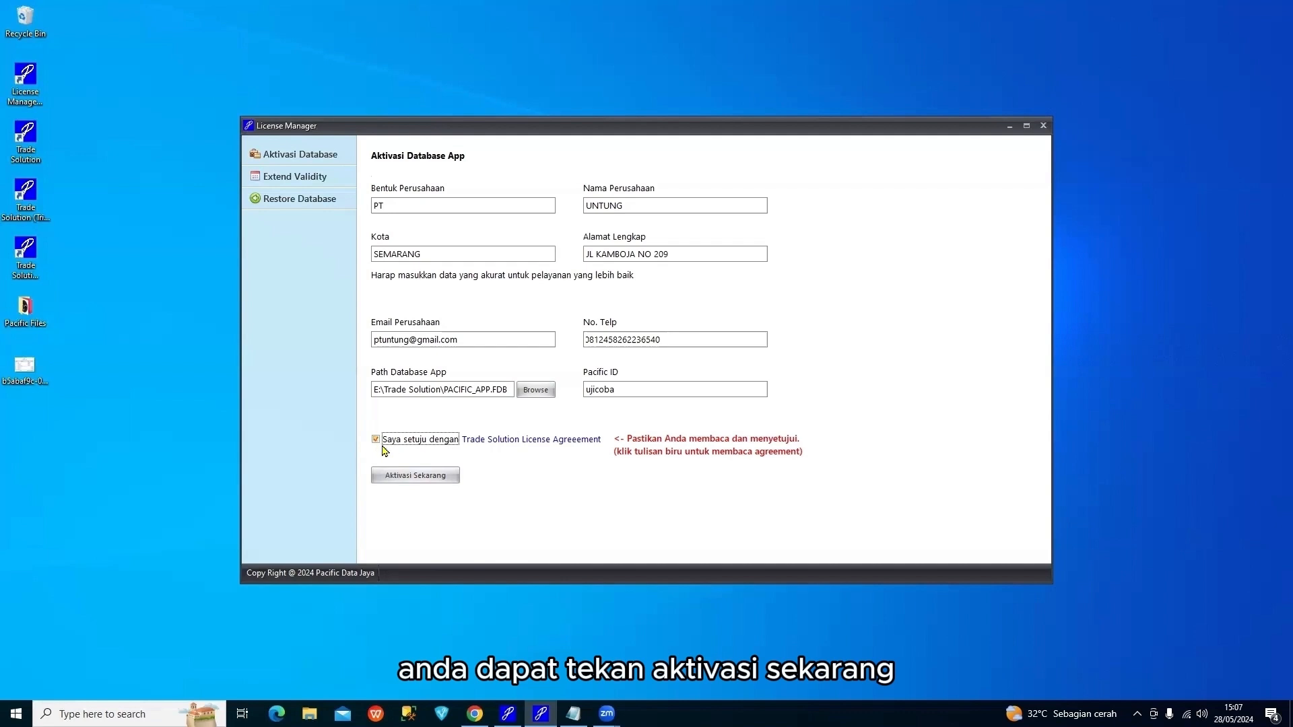
{"action": "left_click", "coordinate": [401, 478]}
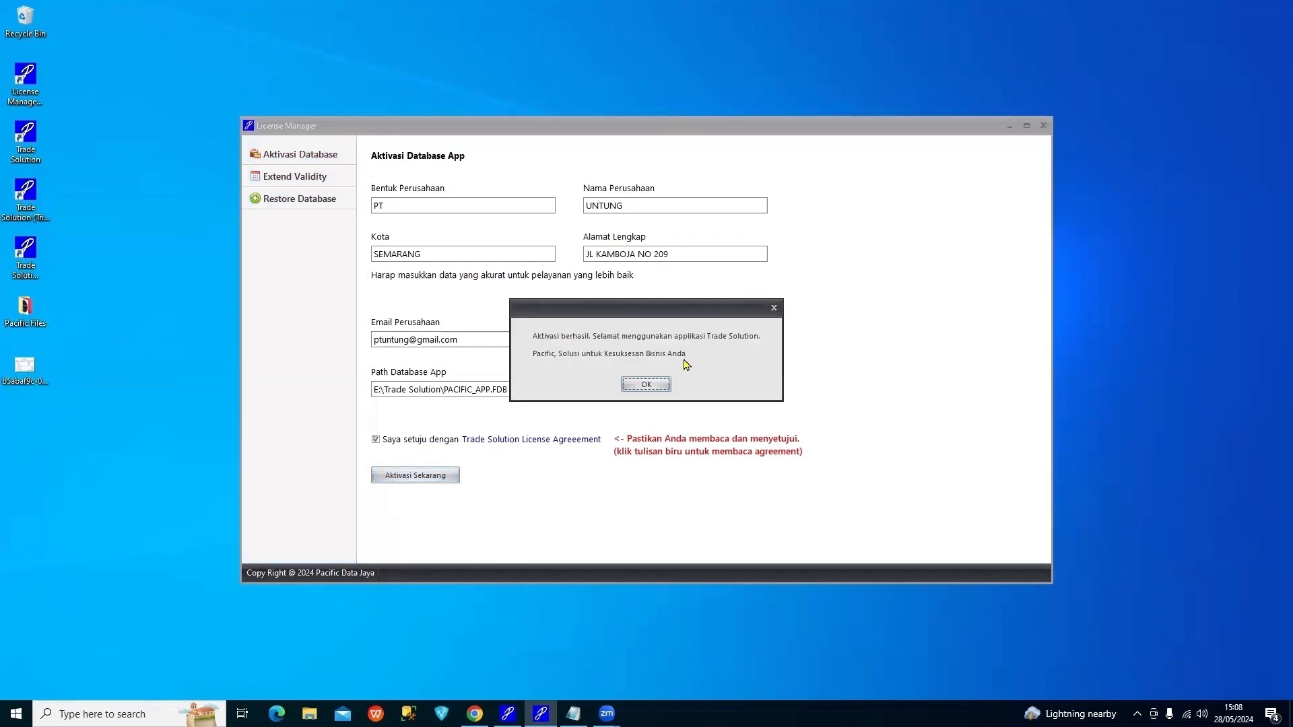
{"action": "left_click", "coordinate": [657, 384]}
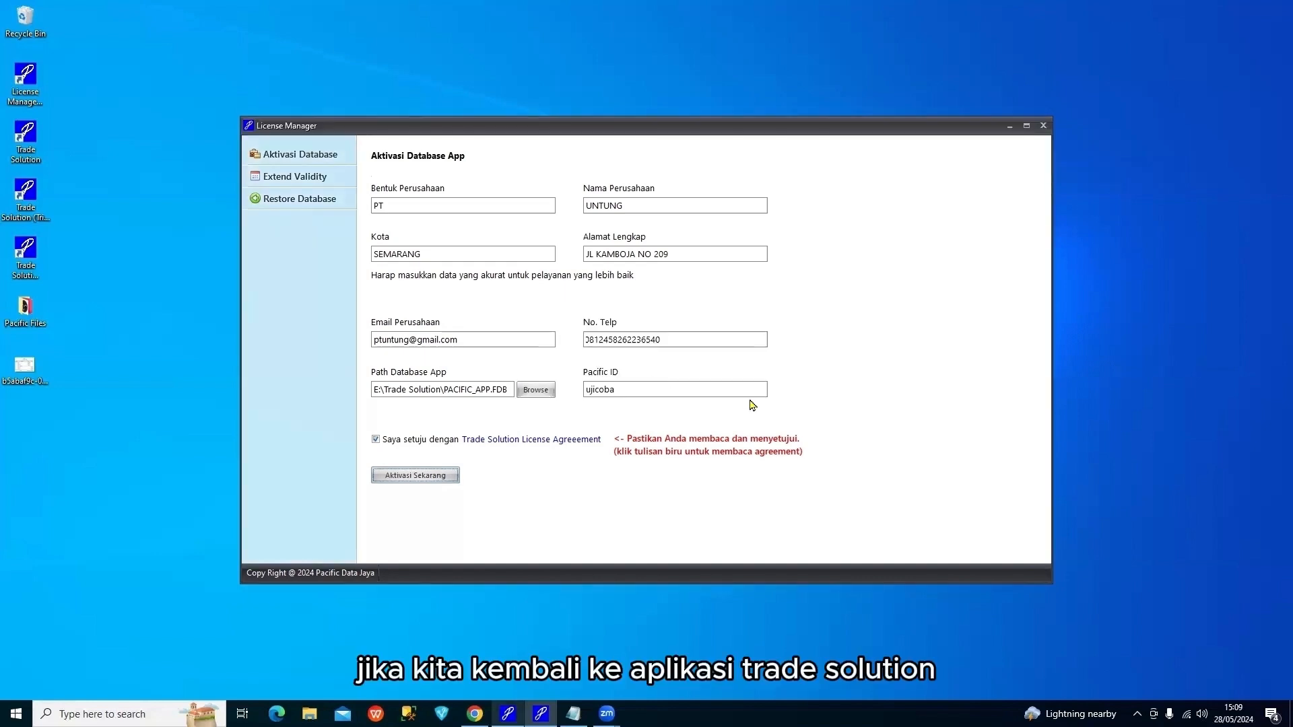
{"action": "left_click", "coordinate": [507, 713]}
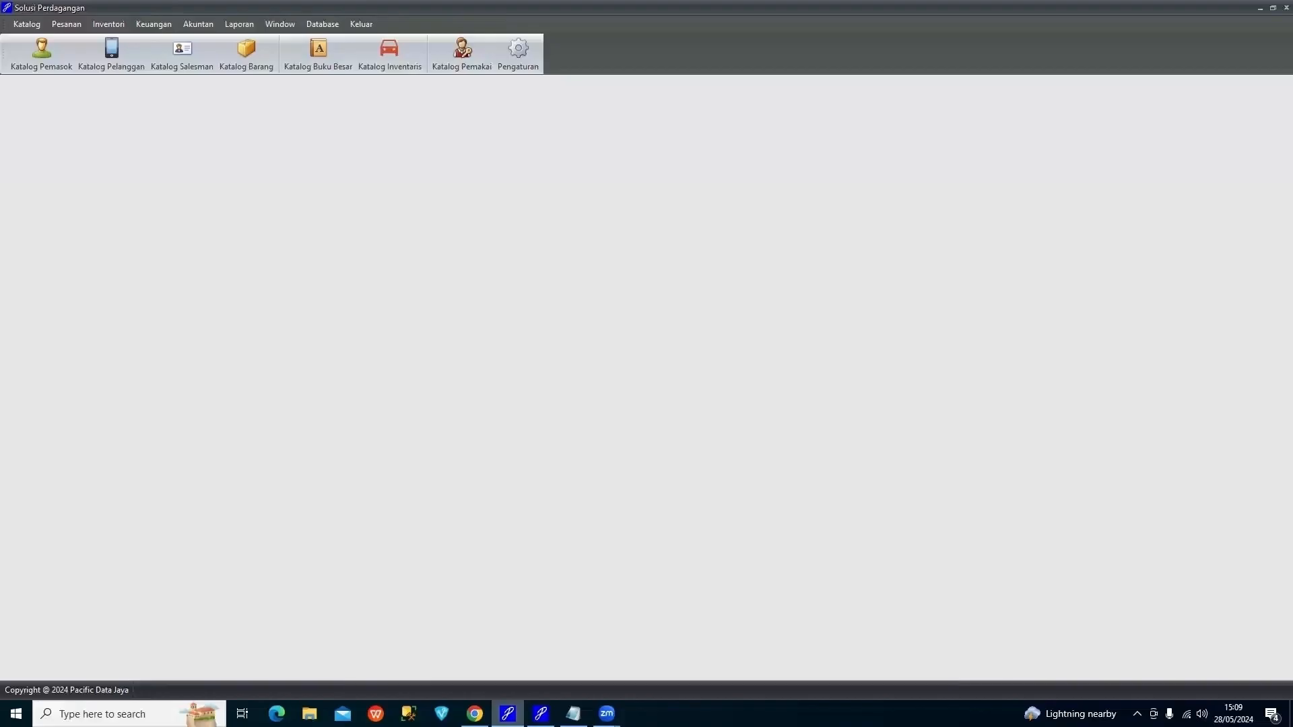
Restart Trade Solution, log back in as the administrator, and dismiss the 4-remaining-logins notice
{"action": "left_click", "coordinate": [365, 28]}
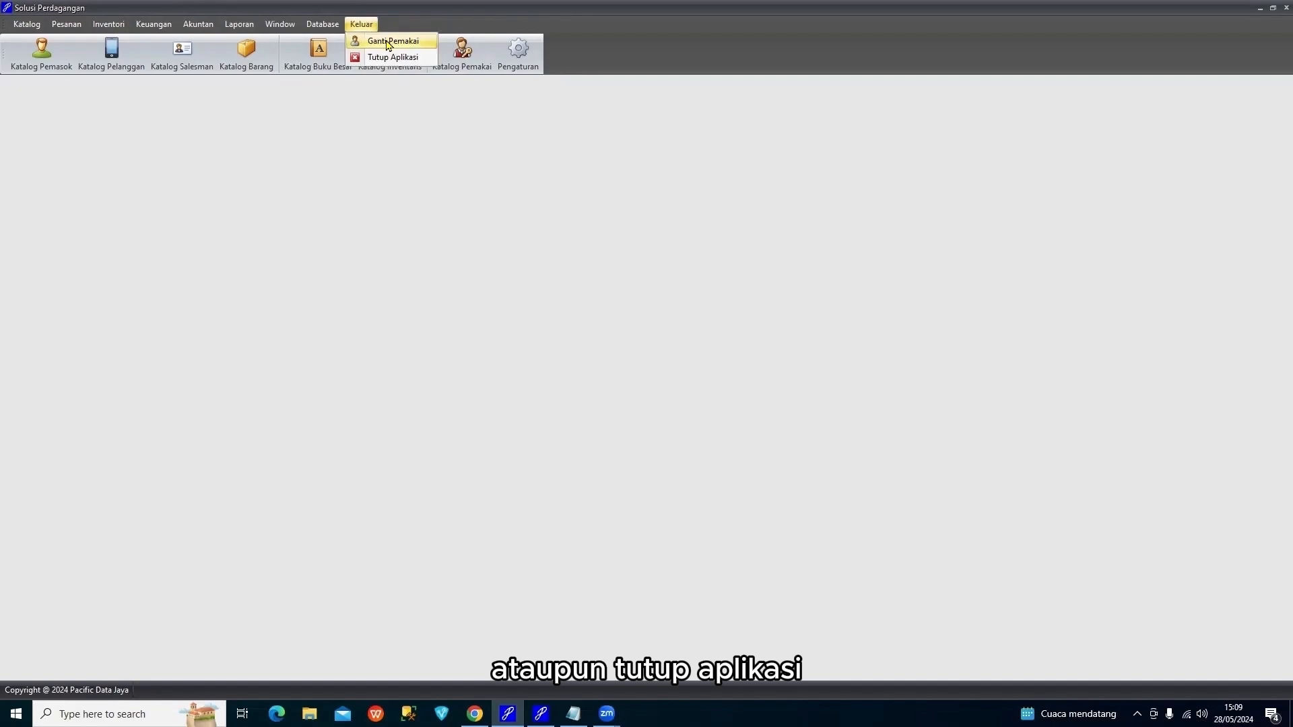
{"action": "left_click", "coordinate": [385, 41]}
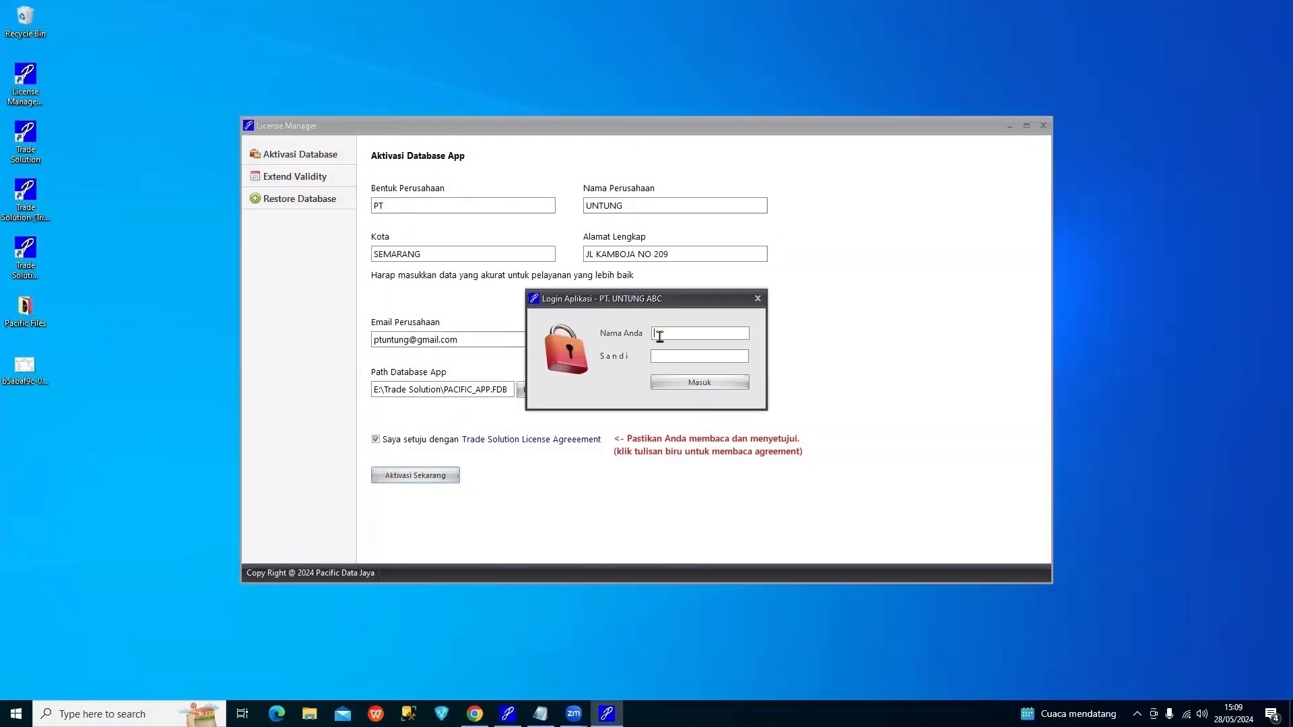
{"action": "left_click", "coordinate": [667, 336]}
{"action": "type", "text": "ADMIN"}
{"action": "type", "text": "••••••"}
{"action": "left_click", "coordinate": [693, 382]}
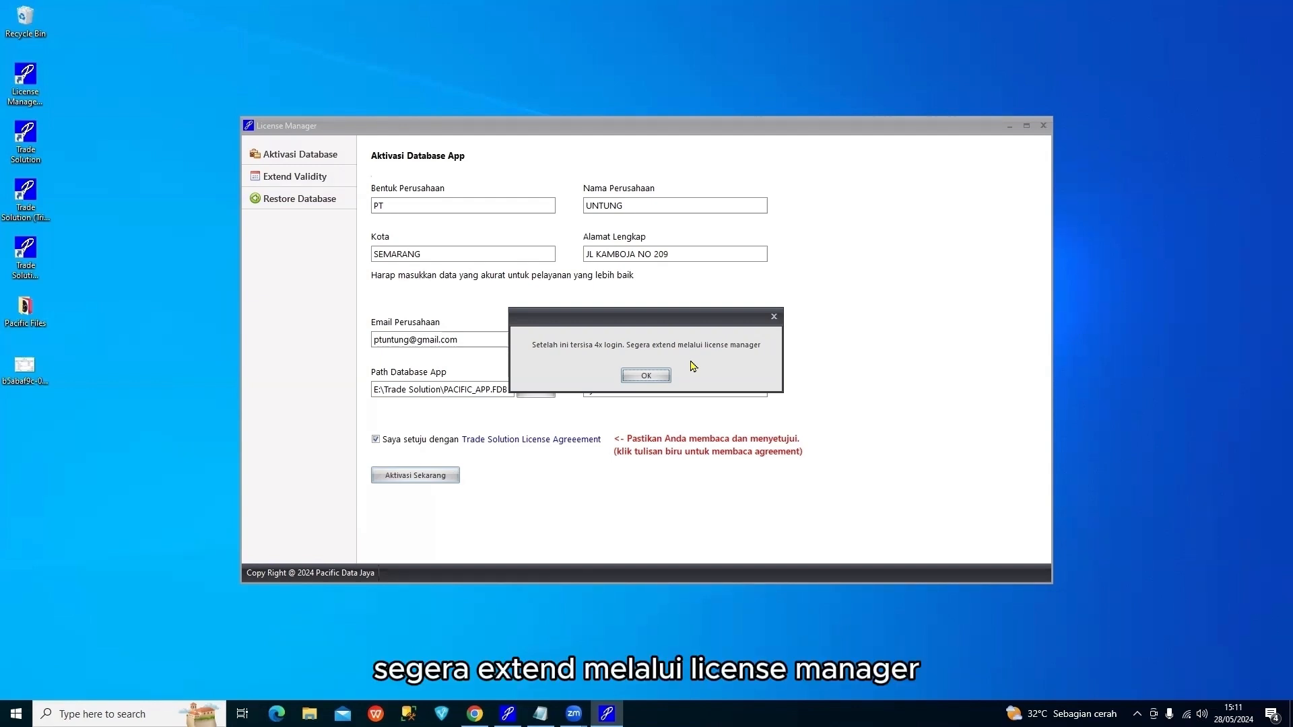
{"action": "left_click", "coordinate": [660, 379]}
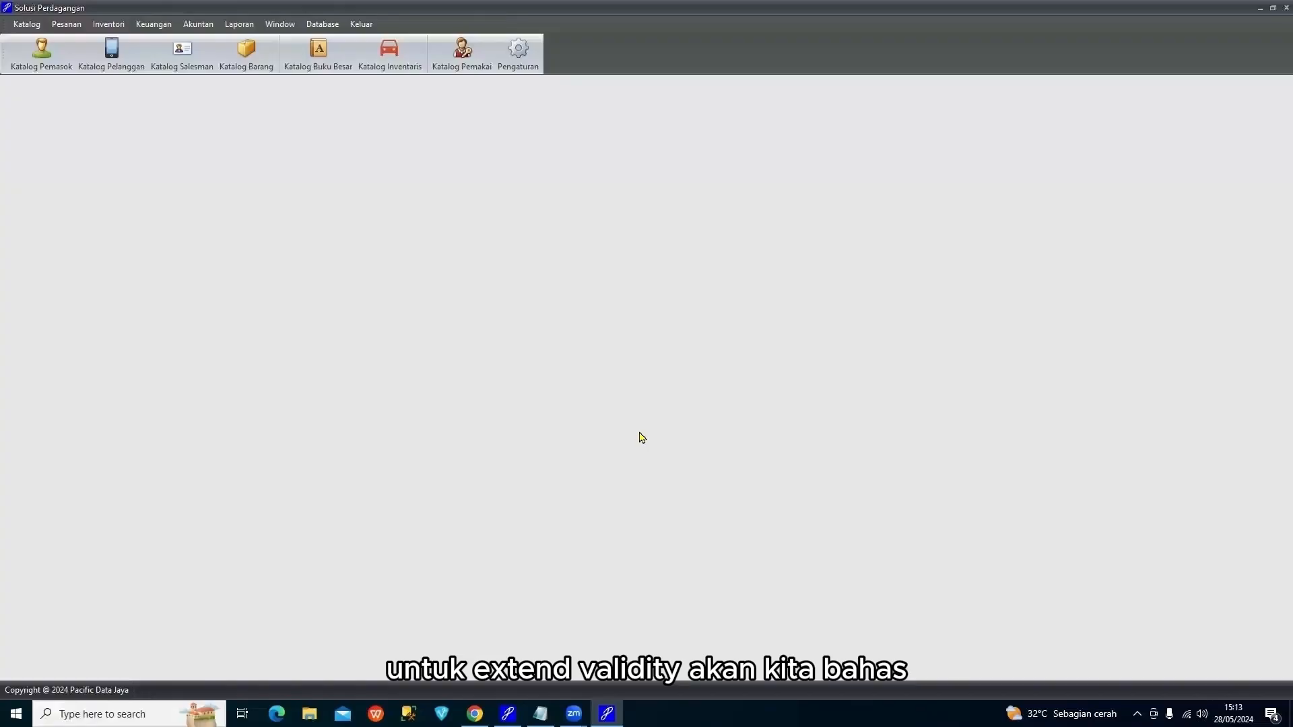
Minimize Solusi Perdagangan and start AUTO validity extension under Extend Validity so it shows RUNNING
{"action": "left_click", "coordinate": [1259, 8]}
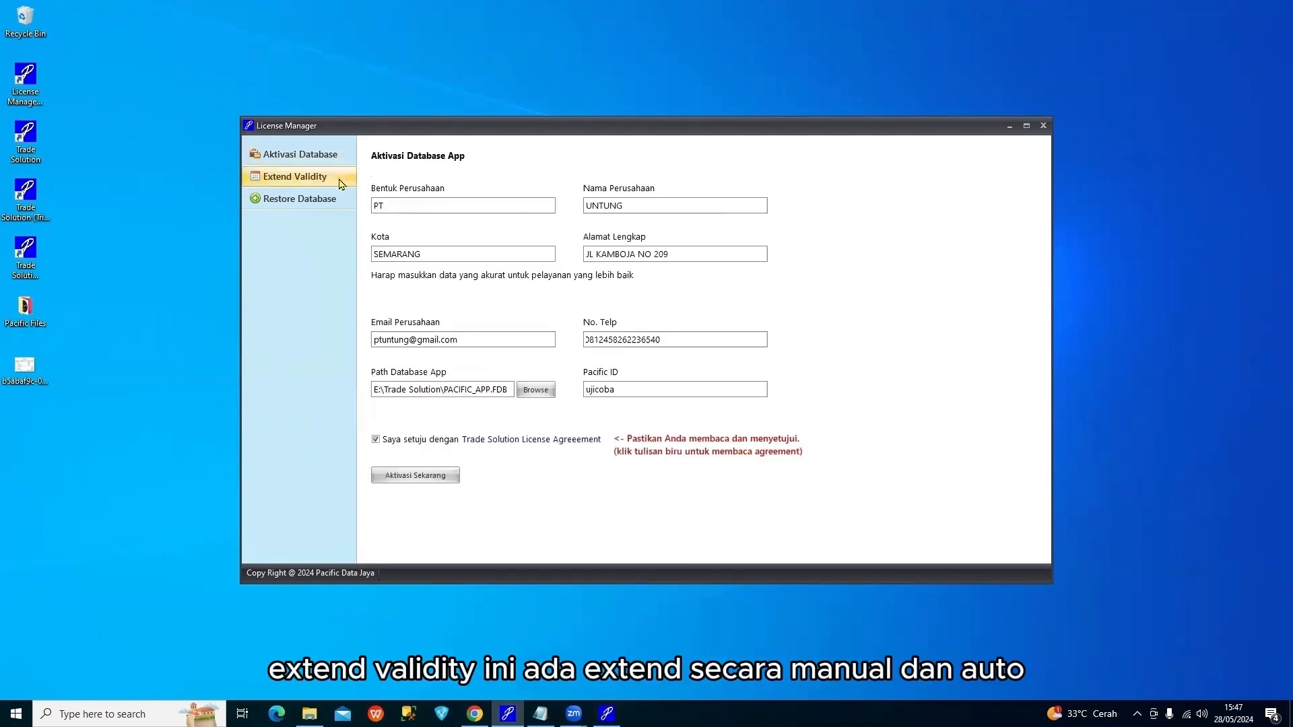
{"action": "left_click", "coordinate": [339, 182]}
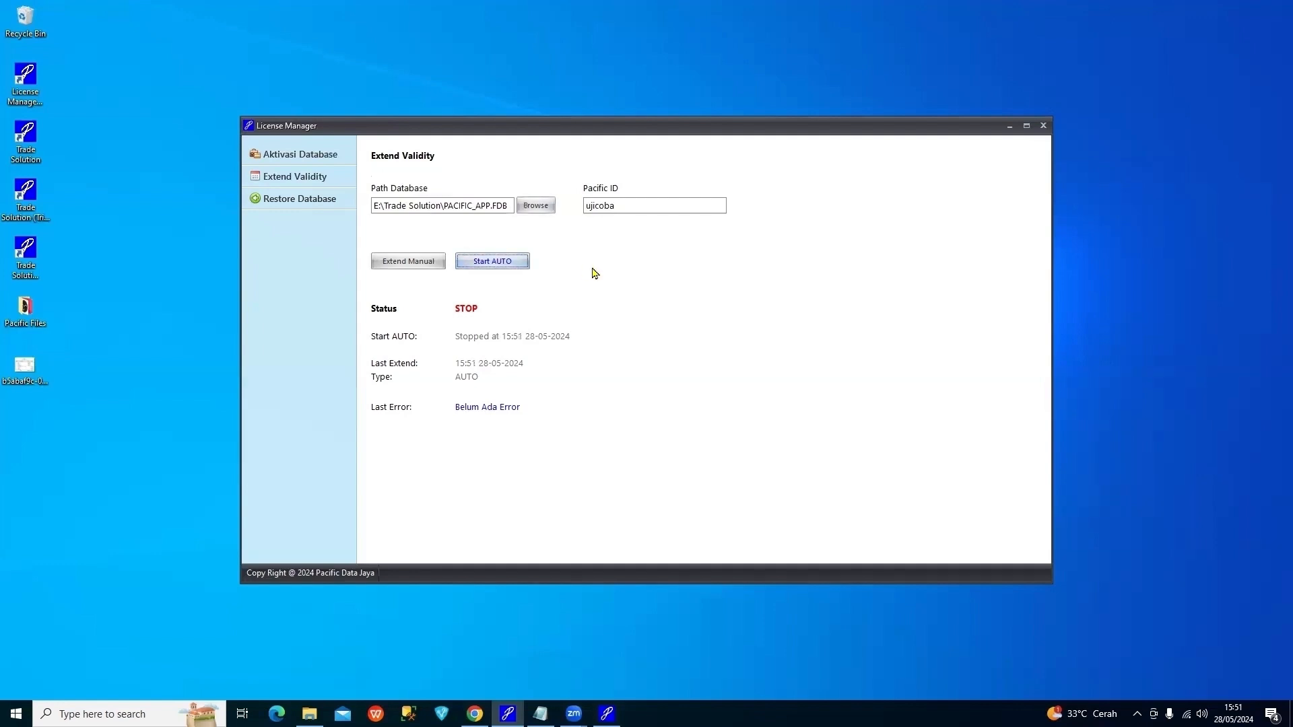
{"action": "left_click", "coordinate": [522, 266]}
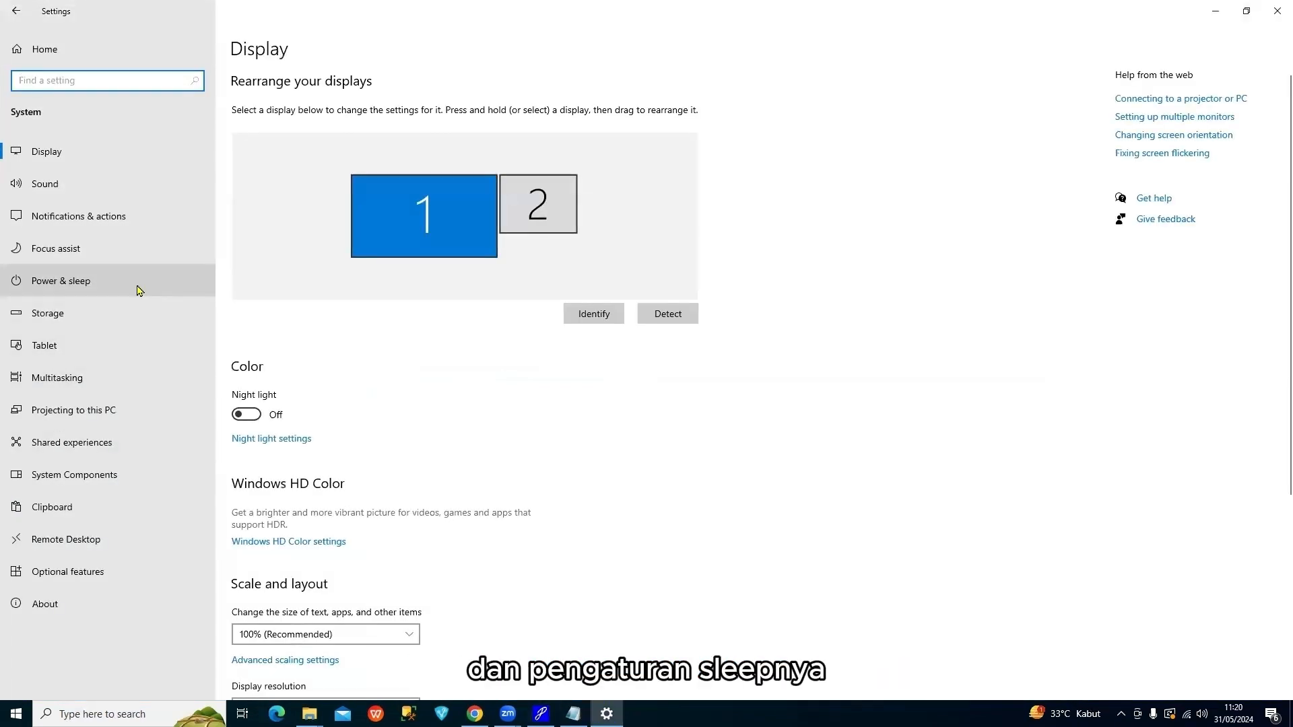
Set the plugged-in screen timeout under Power & sleep to Never
{"action": "left_click", "coordinate": [139, 290]}
{"action": "left_click", "coordinate": [340, 134]}
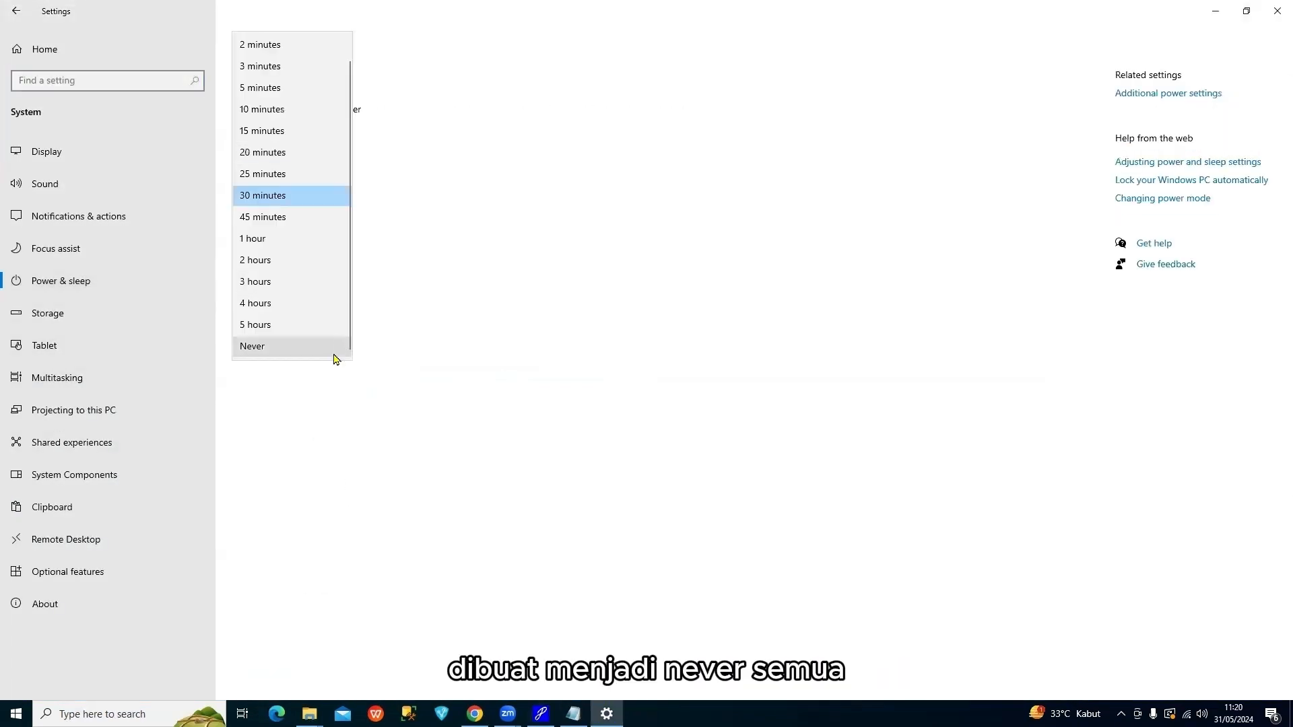
{"action": "left_click", "coordinate": [311, 347]}
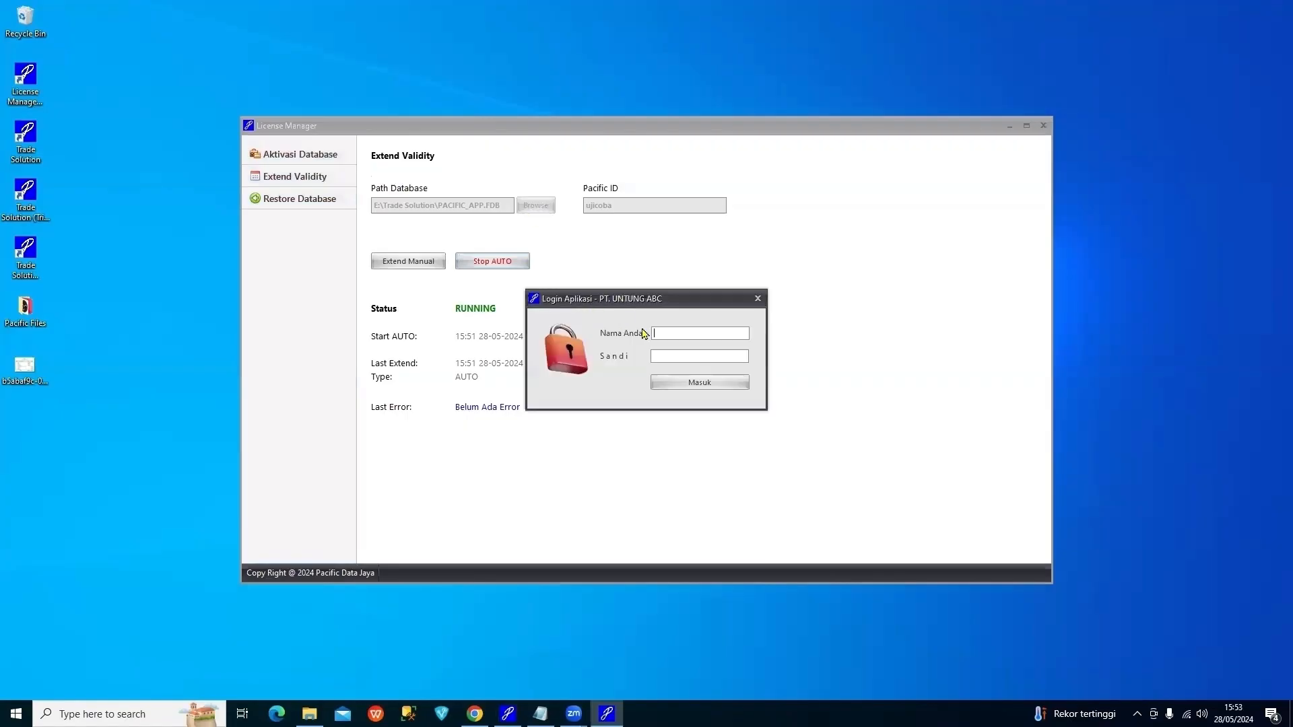
Log in with the admin user name and password, dismiss the notice, then open Restore Database
{"action": "type", "text": "ADMIN******"}
{"action": "left_click", "coordinate": [726, 384]}
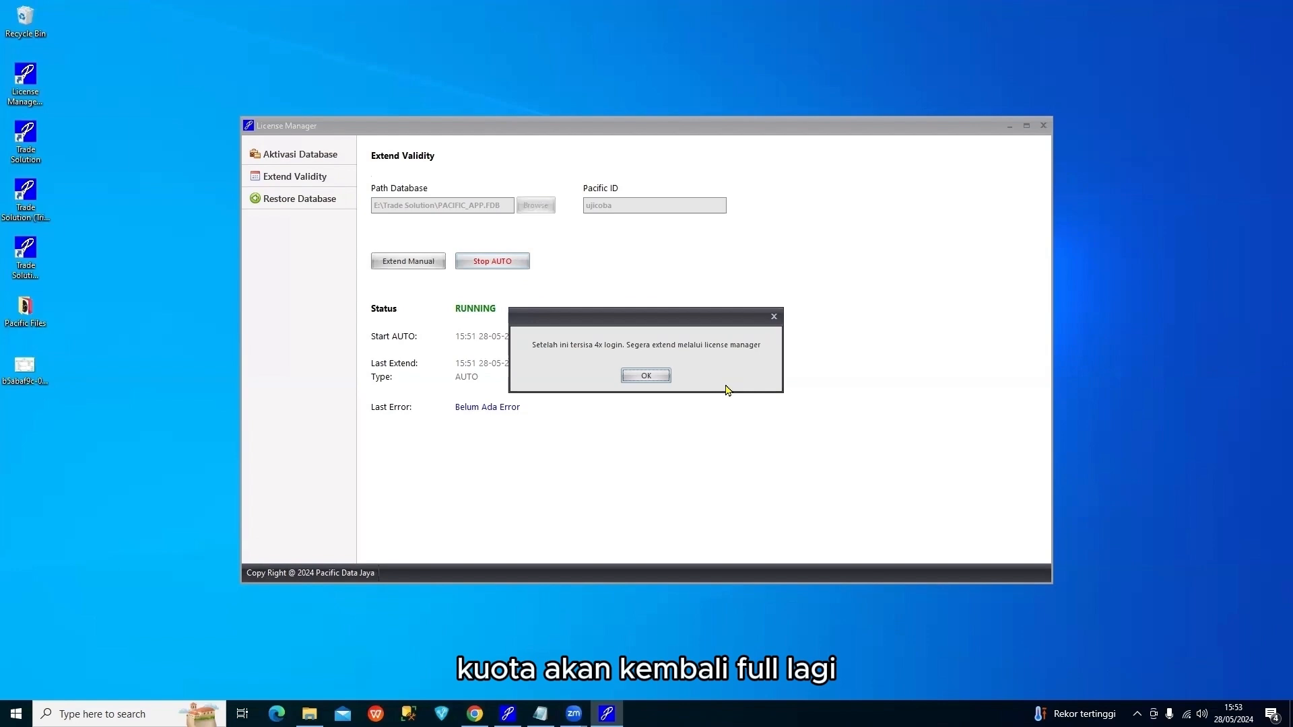
{"action": "left_click", "coordinate": [650, 376]}
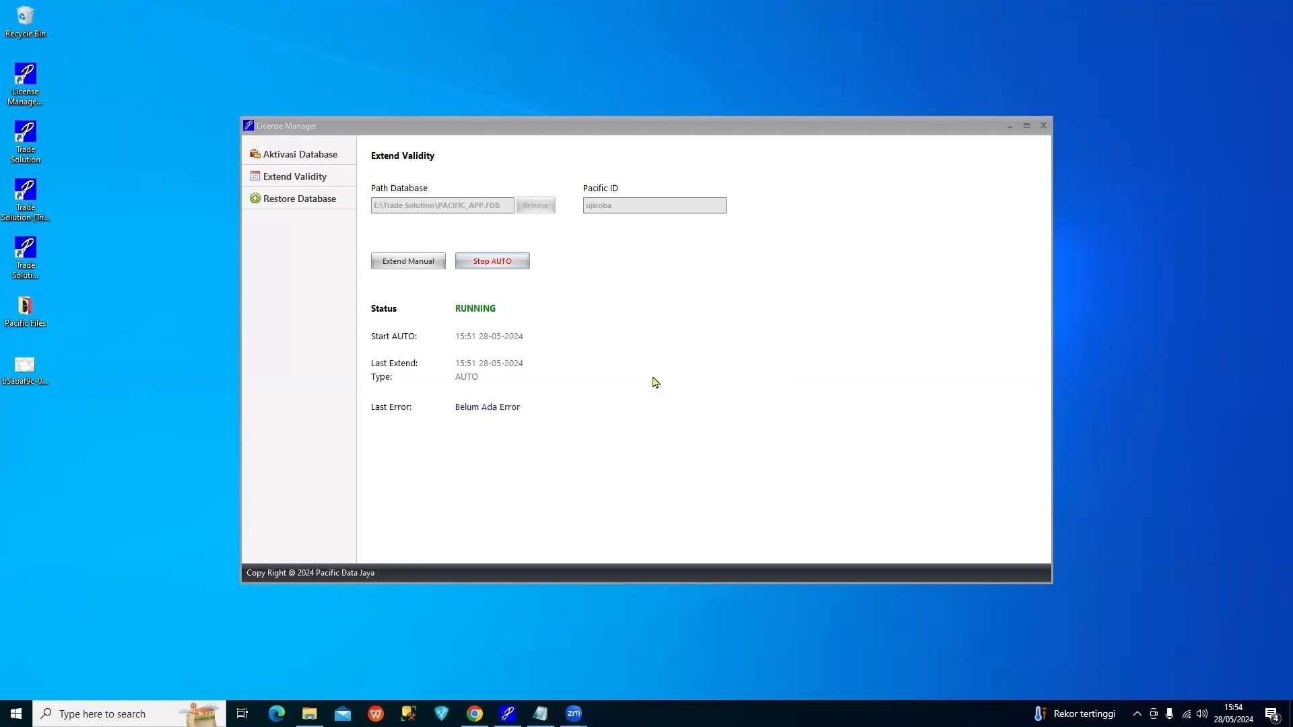
{"action": "left_click", "coordinate": [1258, 8]}
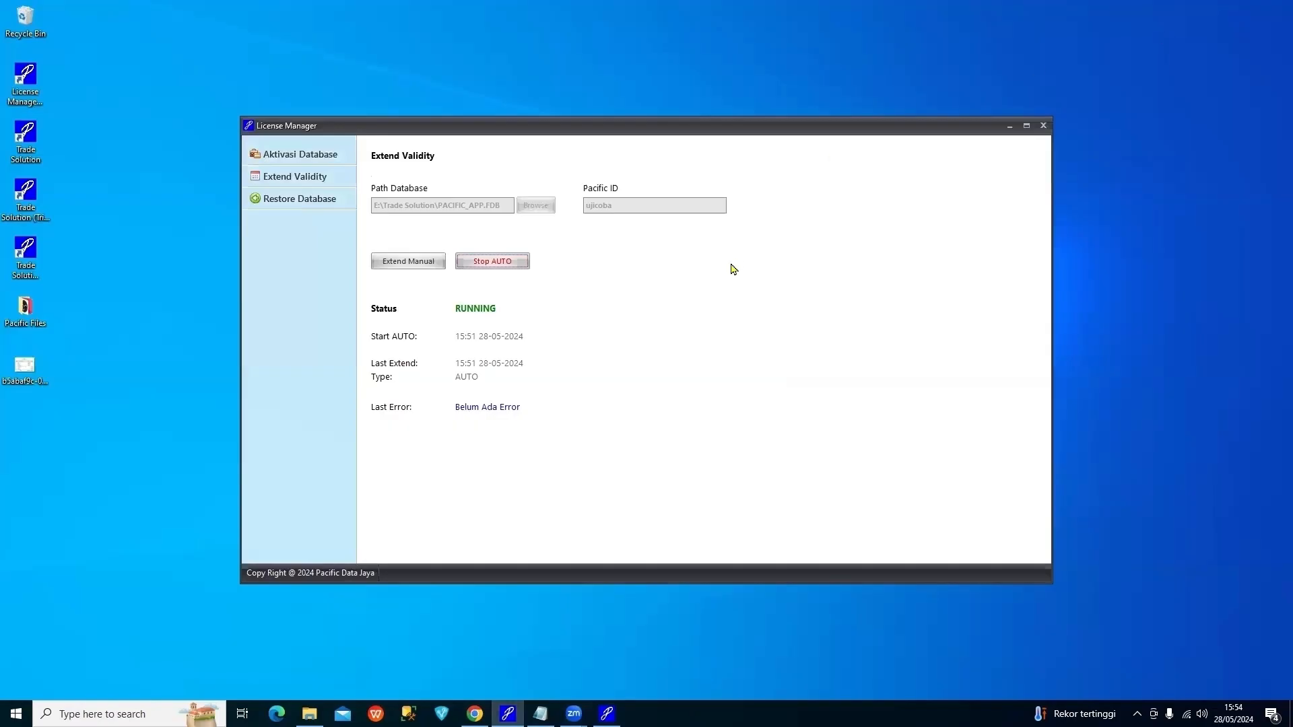
{"action": "left_click", "coordinate": [331, 206]}
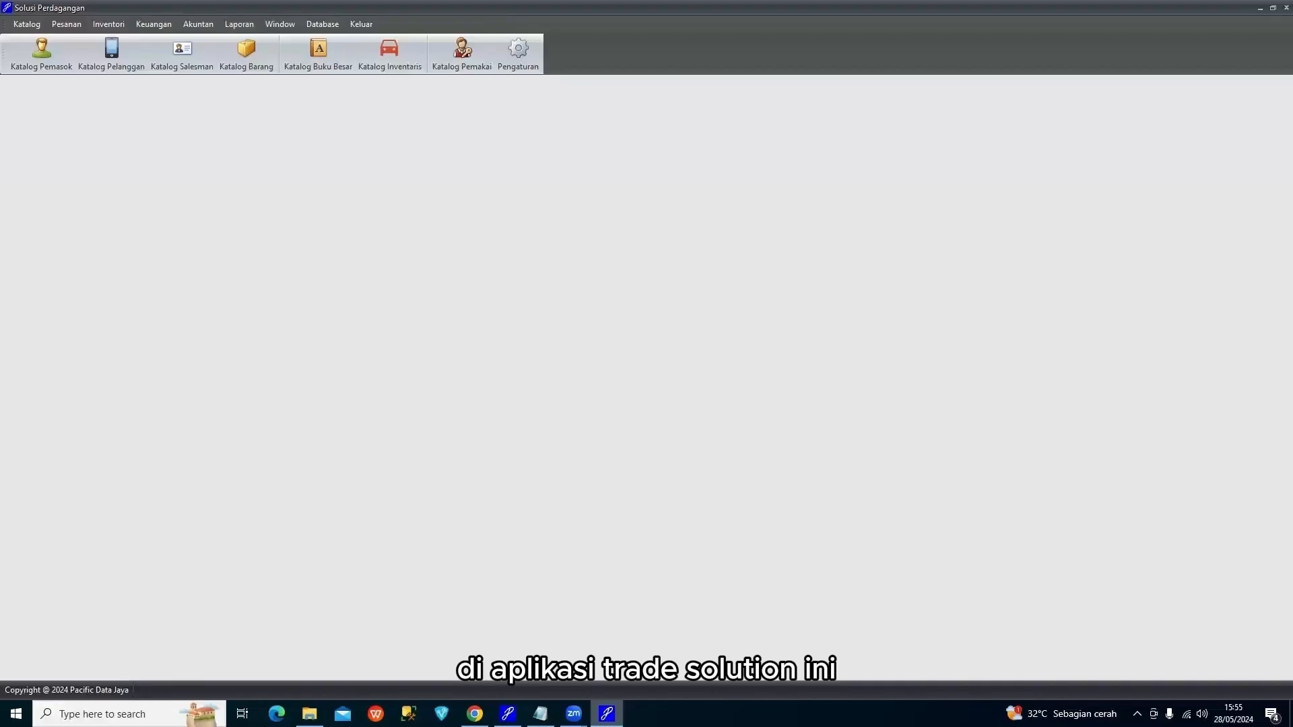
Run Backup Sekarang with the Desktop as target folder and acknowledge 'Backup Berhasil'
{"action": "left_click", "coordinate": [323, 23]}
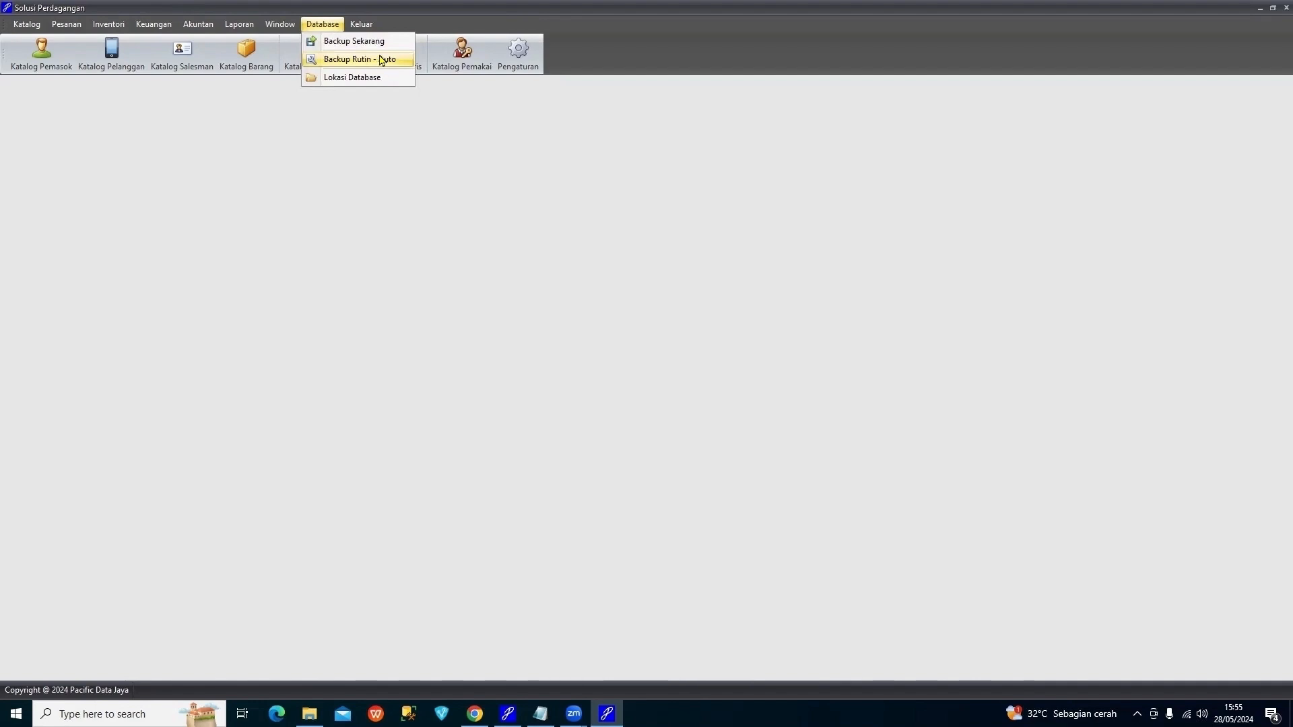
{"action": "left_click", "coordinate": [396, 41]}
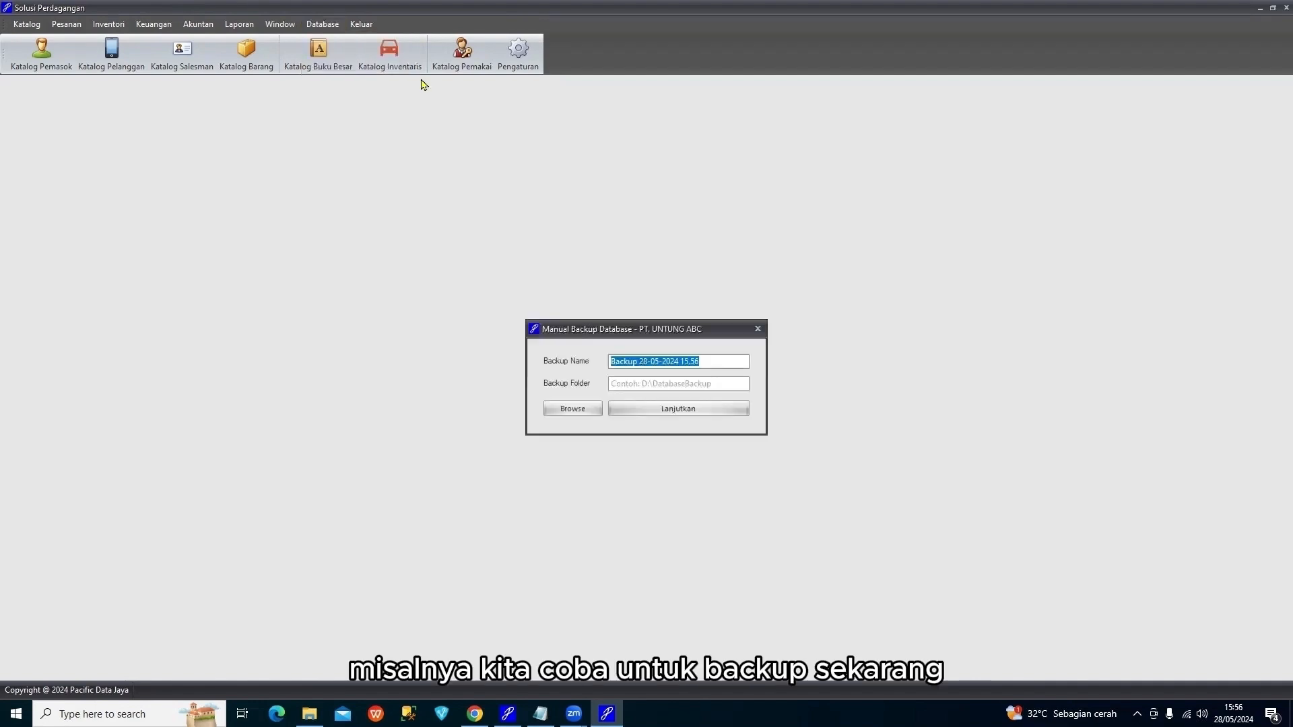
{"action": "left_click", "coordinate": [591, 410]}
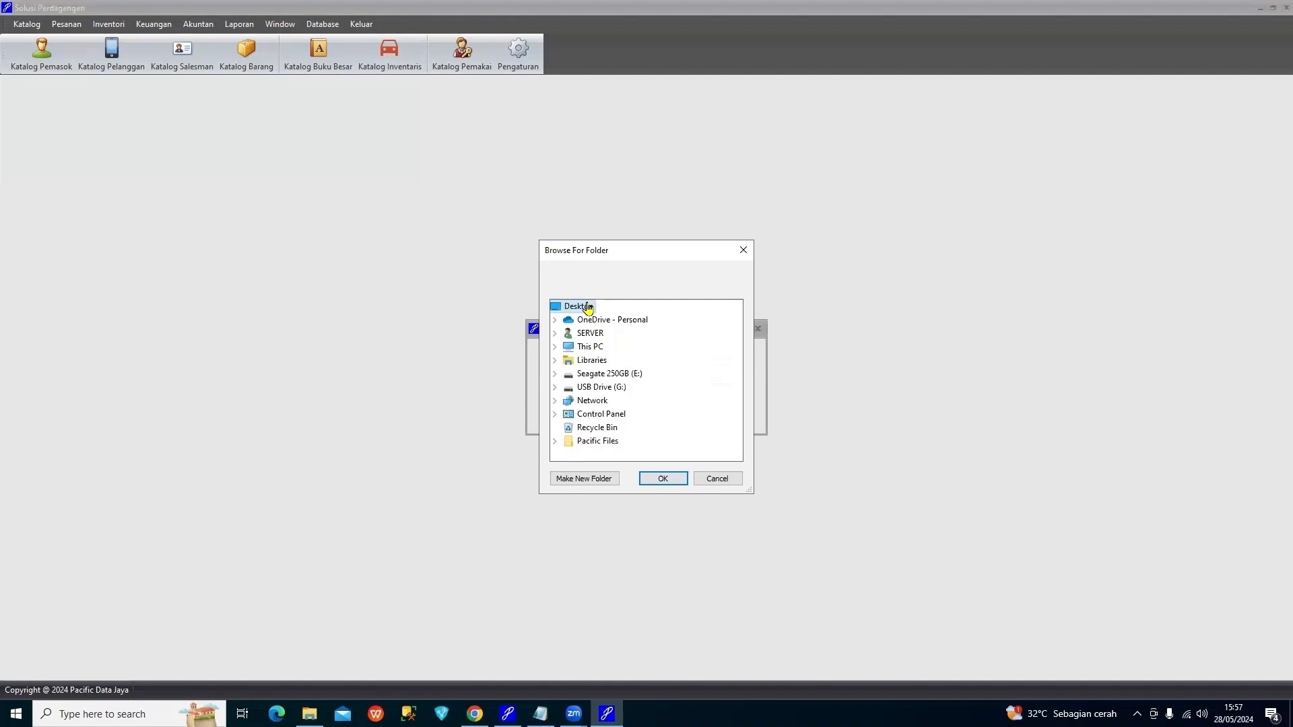
{"action": "left_click", "coordinate": [663, 479]}
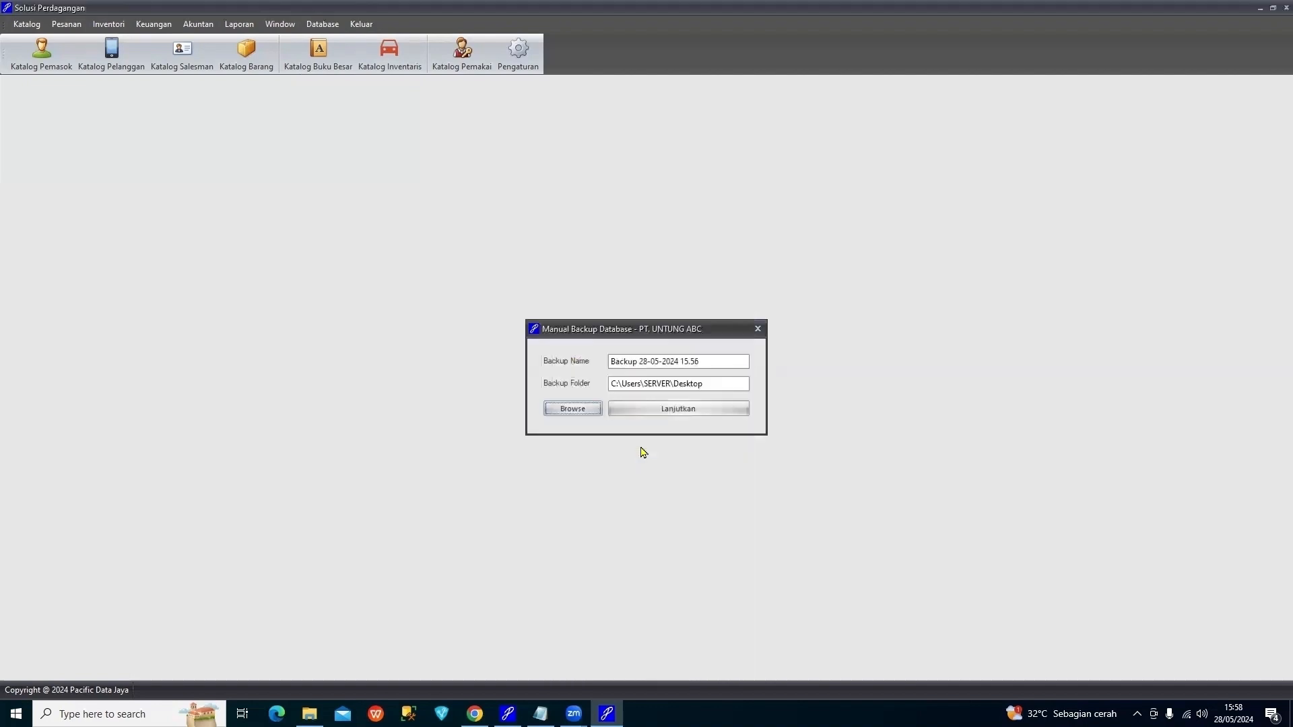
{"action": "left_click", "coordinate": [684, 411]}
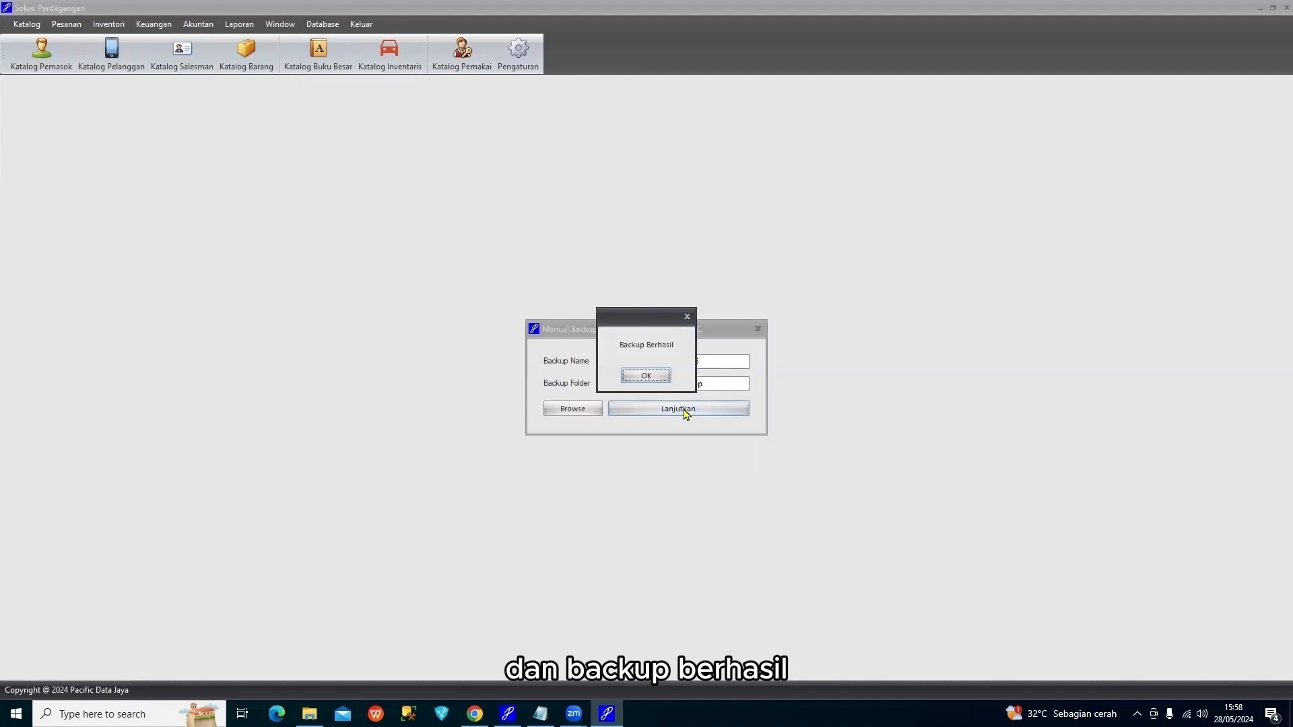
{"action": "left_click", "coordinate": [645, 375]}
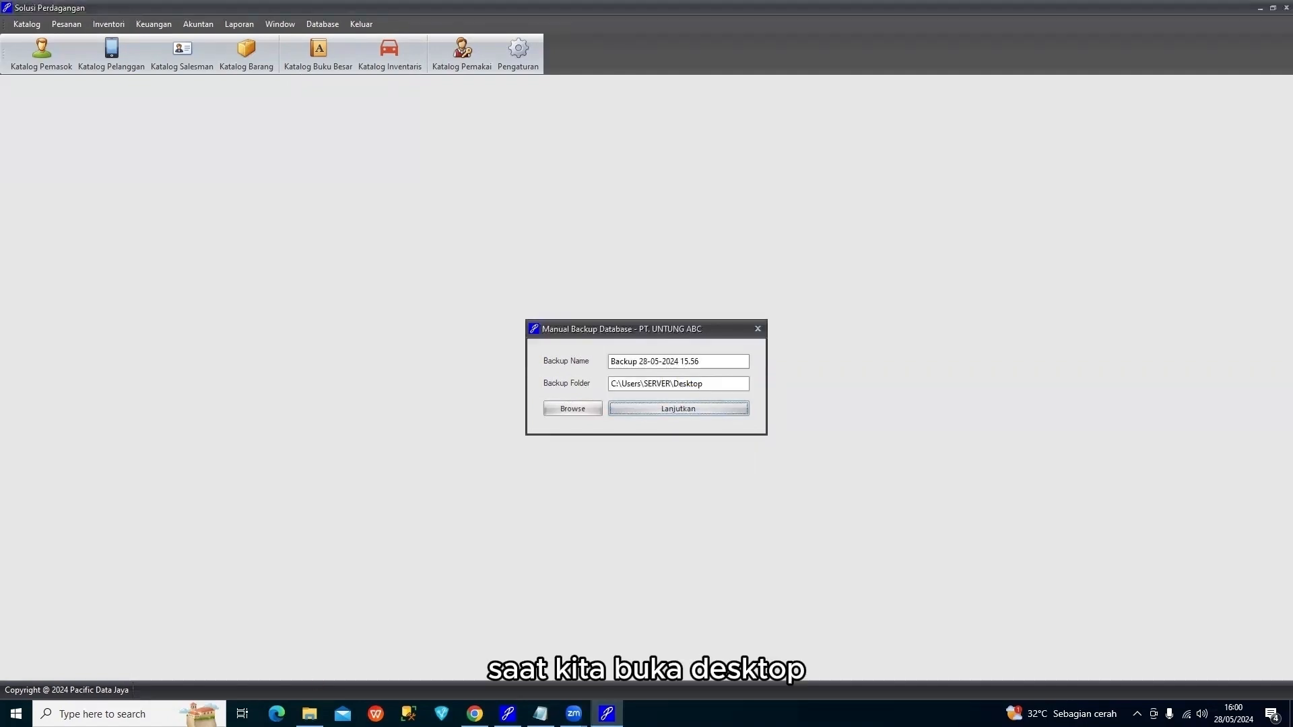
{"action": "left_click", "coordinate": [309, 713]}
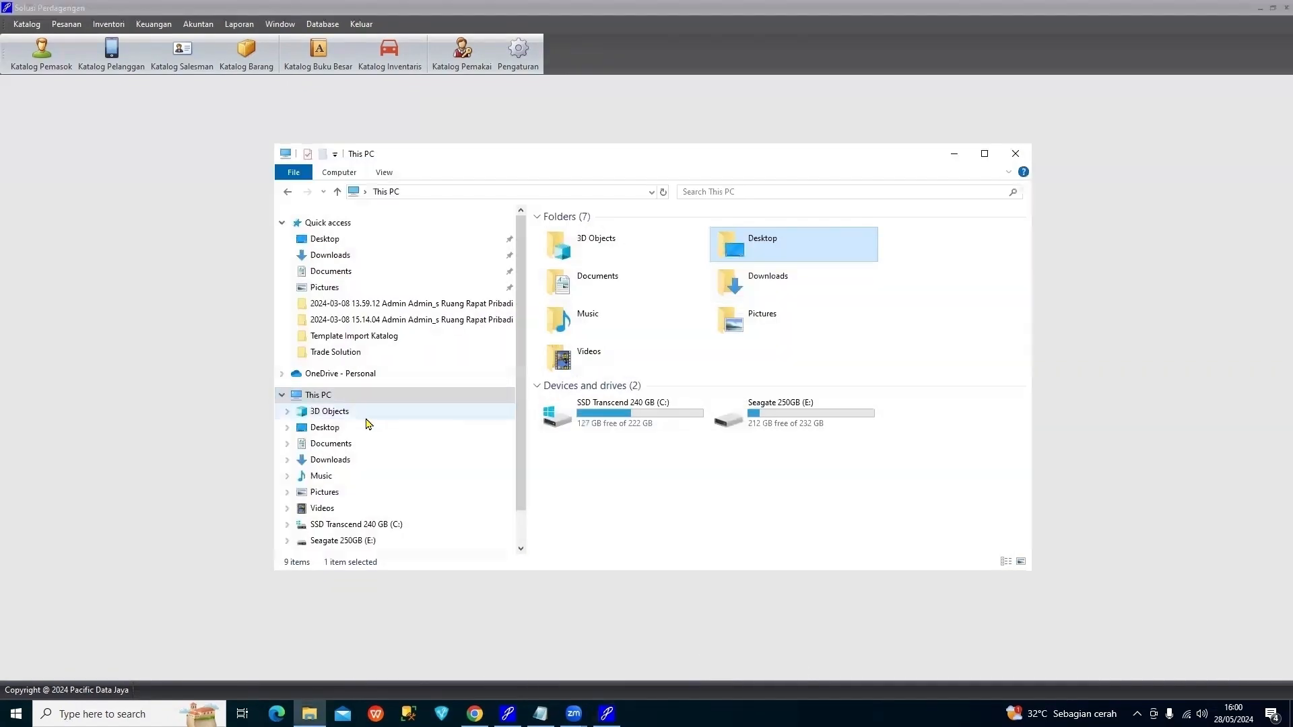
Confirm Backup 28-05-2024 15.56.fbk (2,356 KB) is on the Desktop, then minimize File Explorer
{"action": "left_click", "coordinate": [366, 425]}
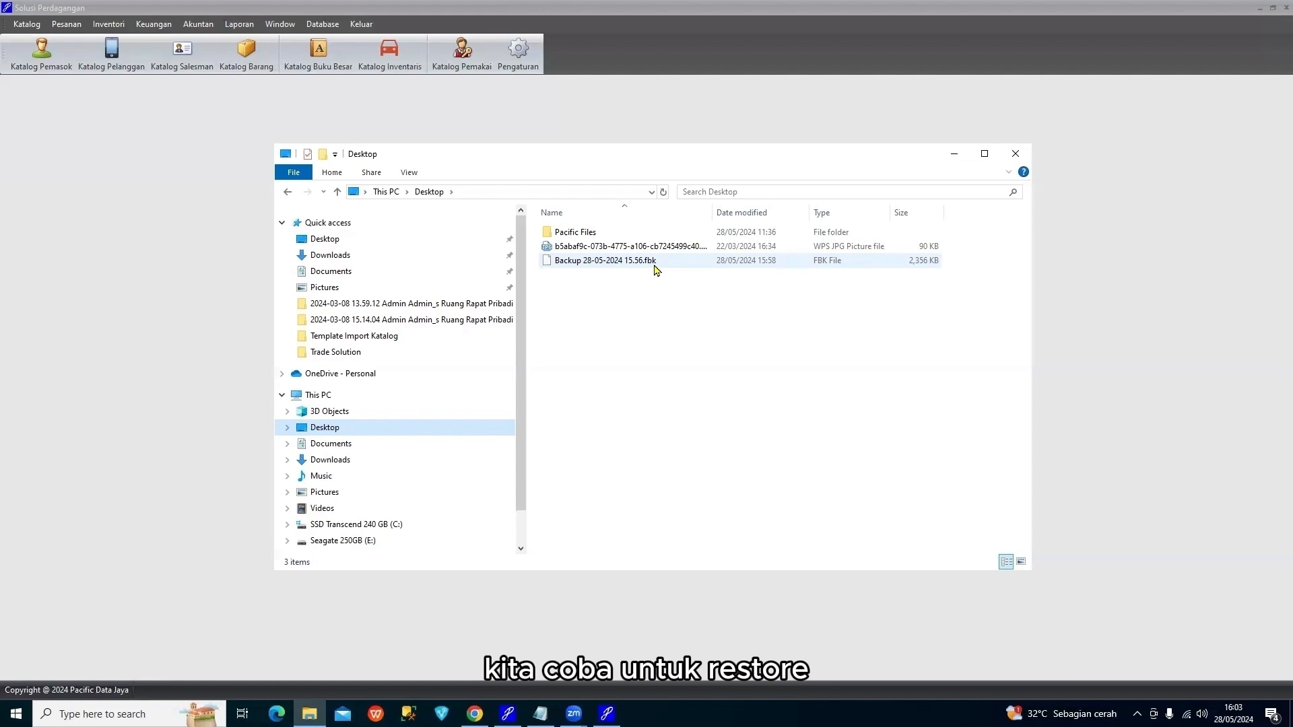
{"action": "left_click", "coordinate": [953, 154]}
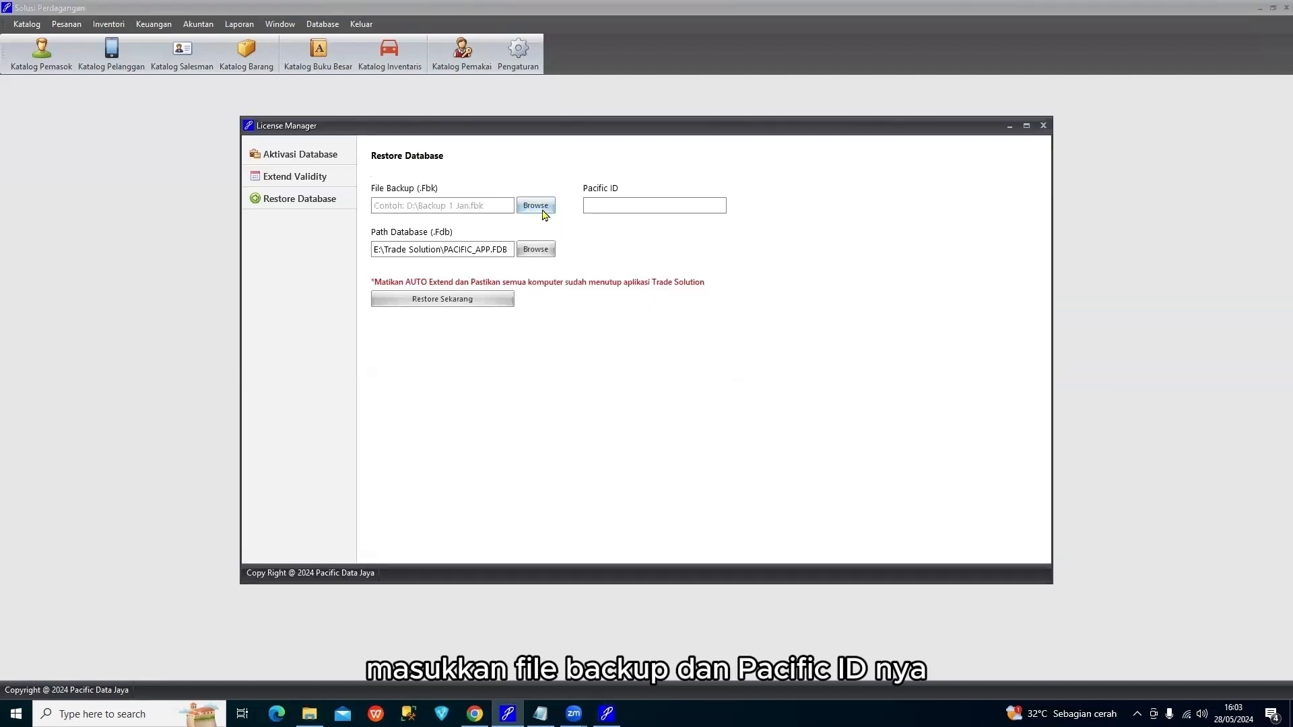
Select Desktop\Backup 28-05-2024 15.56.fbk as the restore's File Backup
{"action": "left_click", "coordinate": [536, 206]}
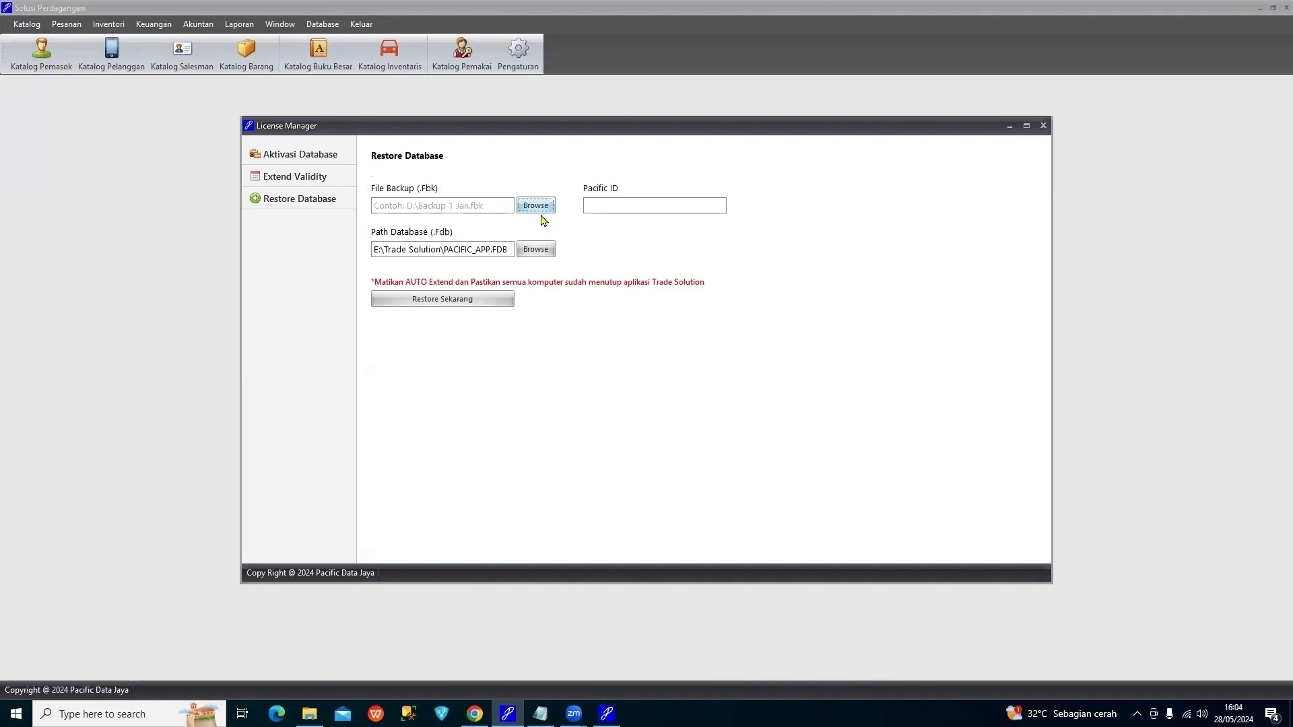
{"action": "left_click", "coordinate": [320, 269]}
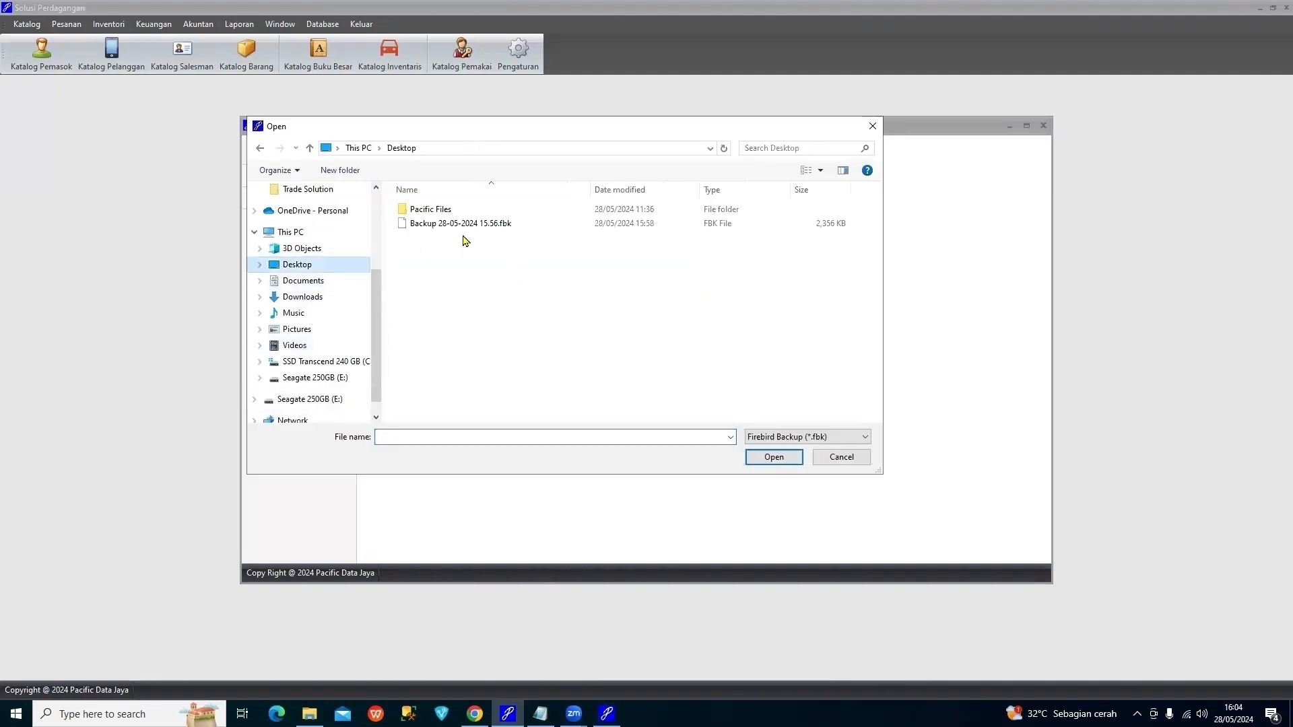
{"action": "left_click", "coordinate": [476, 230]}
{"action": "left_click", "coordinate": [773, 457]}
Enter the Pacific ID and stop the automatic validity extension
{"action": "left_click", "coordinate": [658, 205]}
{"action": "type", "text": "u"}
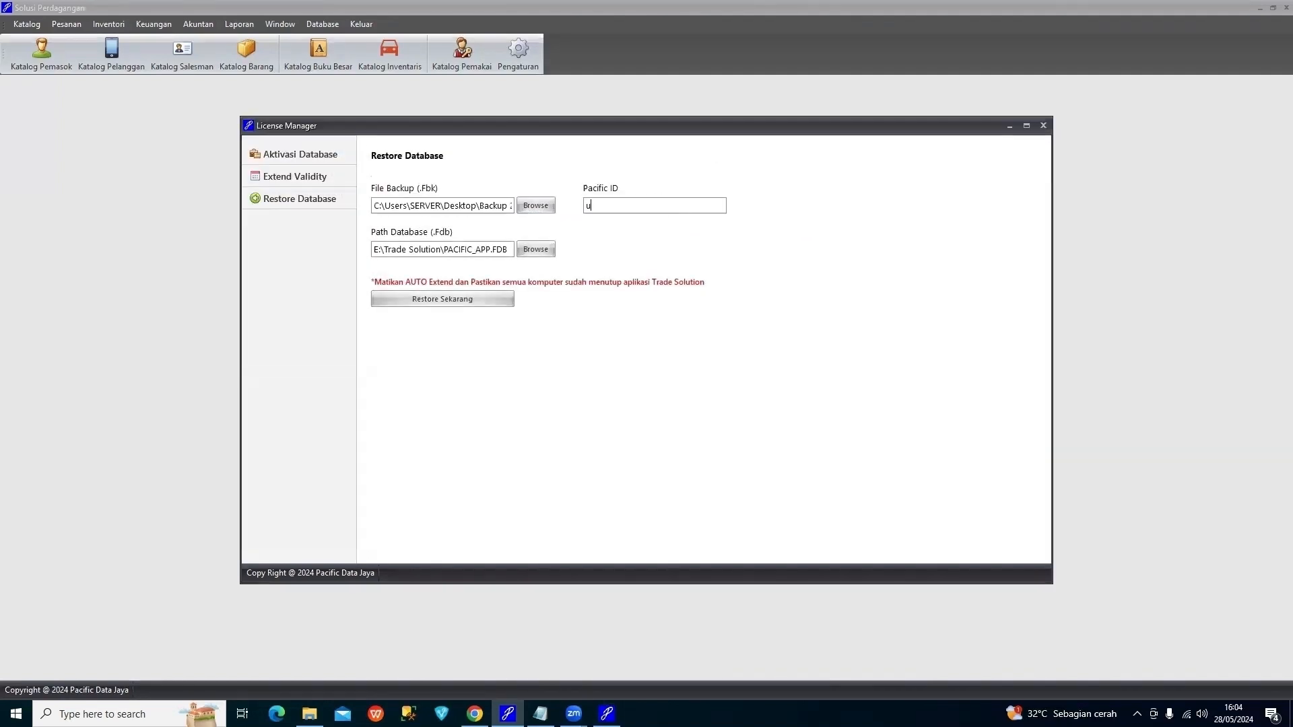
{"action": "type", "text": "jicoba"}
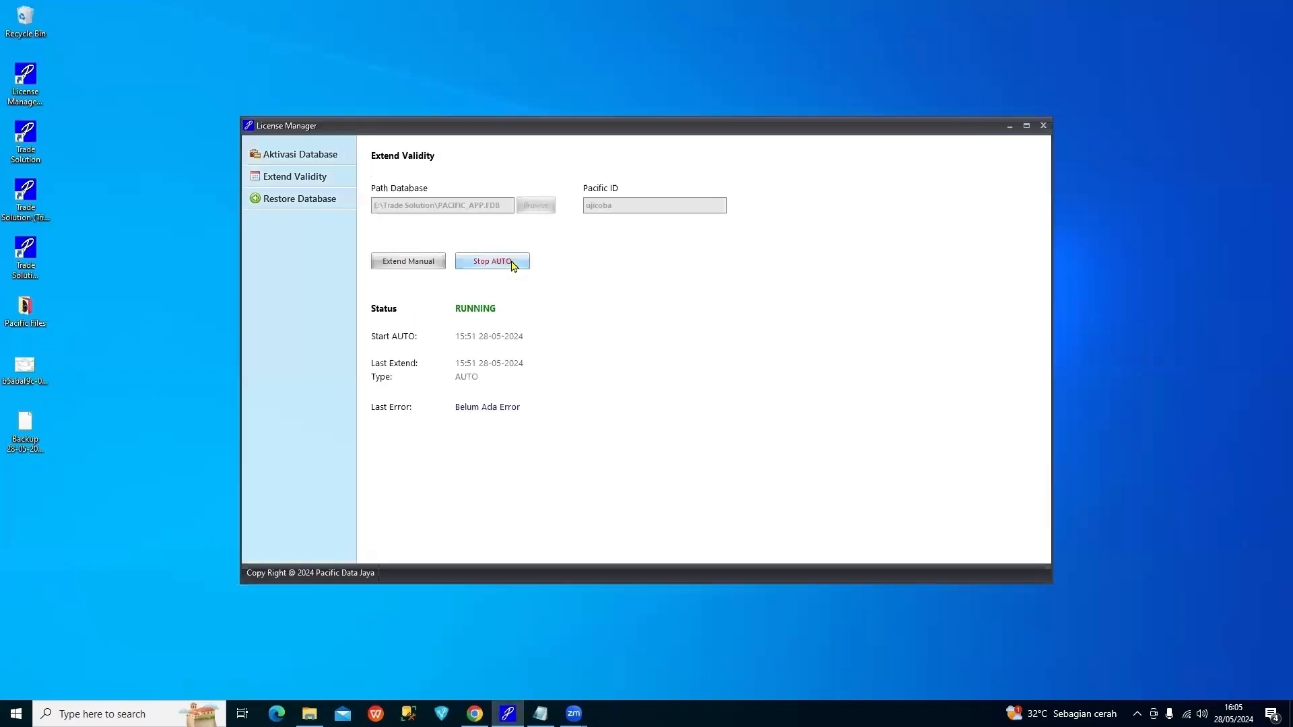
{"action": "left_click", "coordinate": [492, 261]}
Run Restore Sekarang, confirm overwriting the old database, and acknowledge 'Restore berhasil'
{"action": "left_click", "coordinate": [321, 197]}
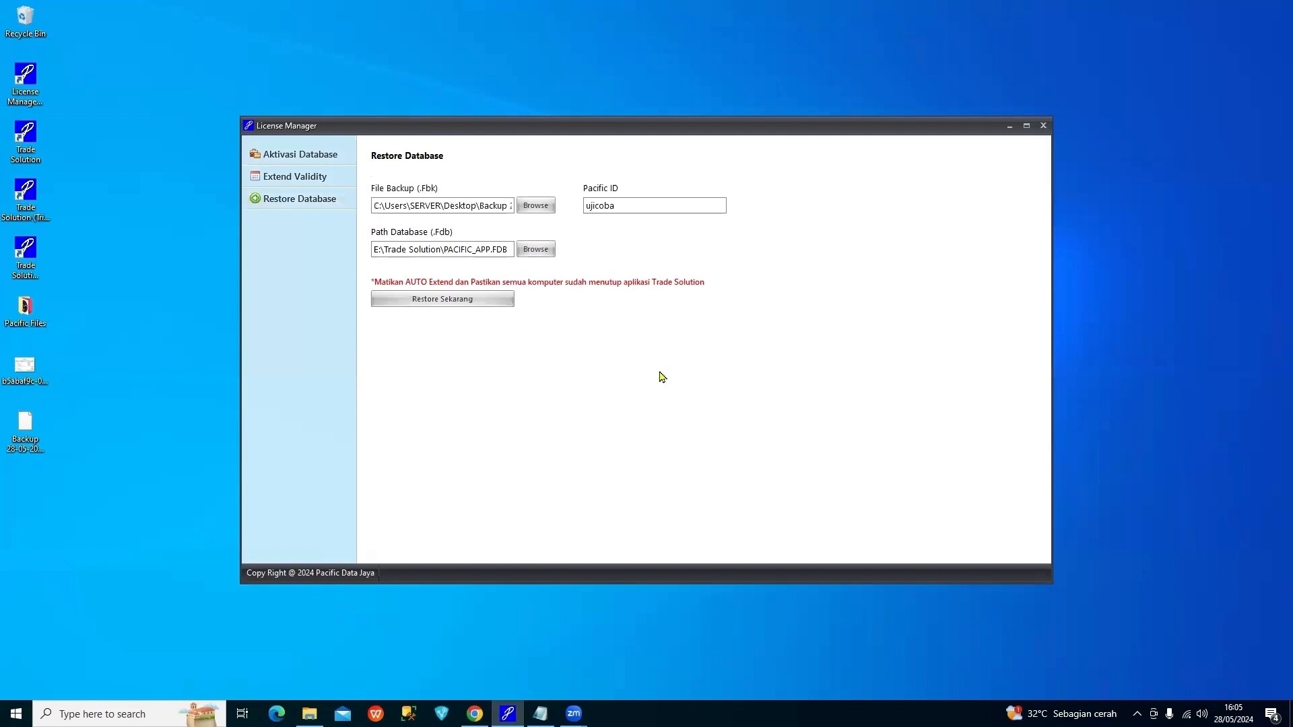
{"action": "left_click", "coordinate": [492, 301]}
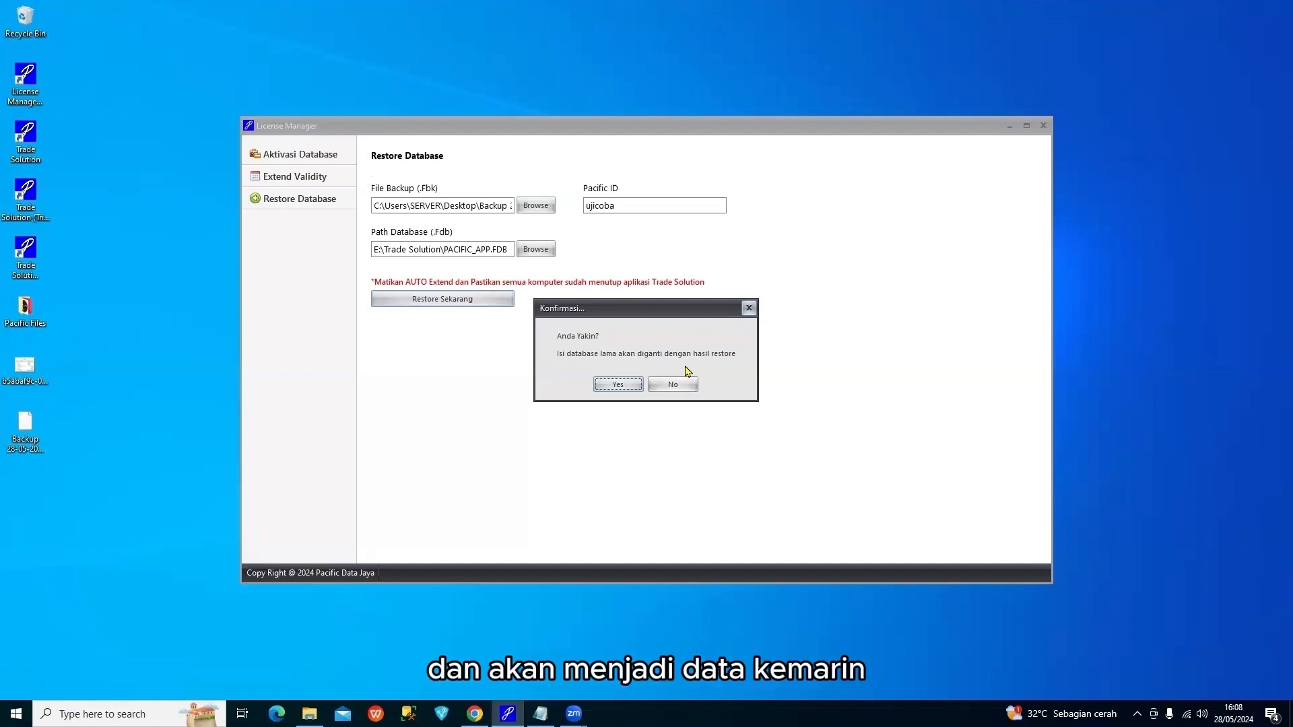
{"action": "left_click", "coordinate": [628, 383]}
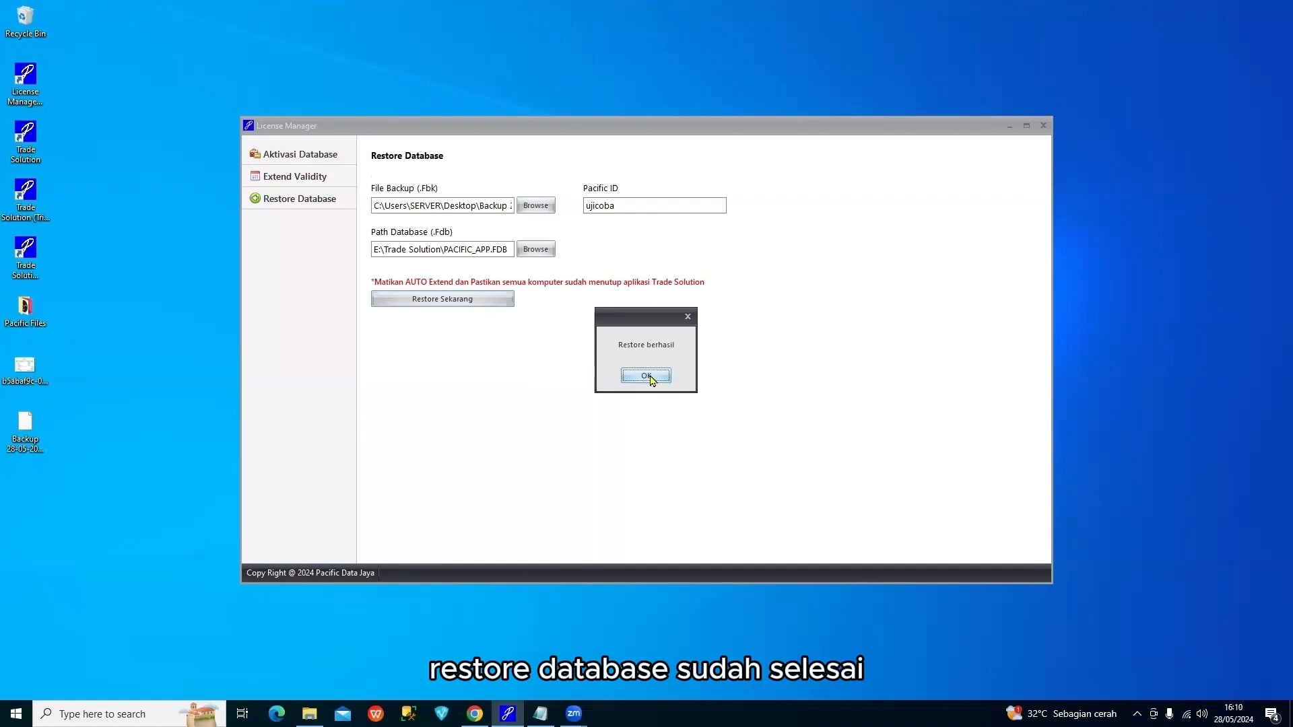
{"action": "left_click", "coordinate": [645, 376]}
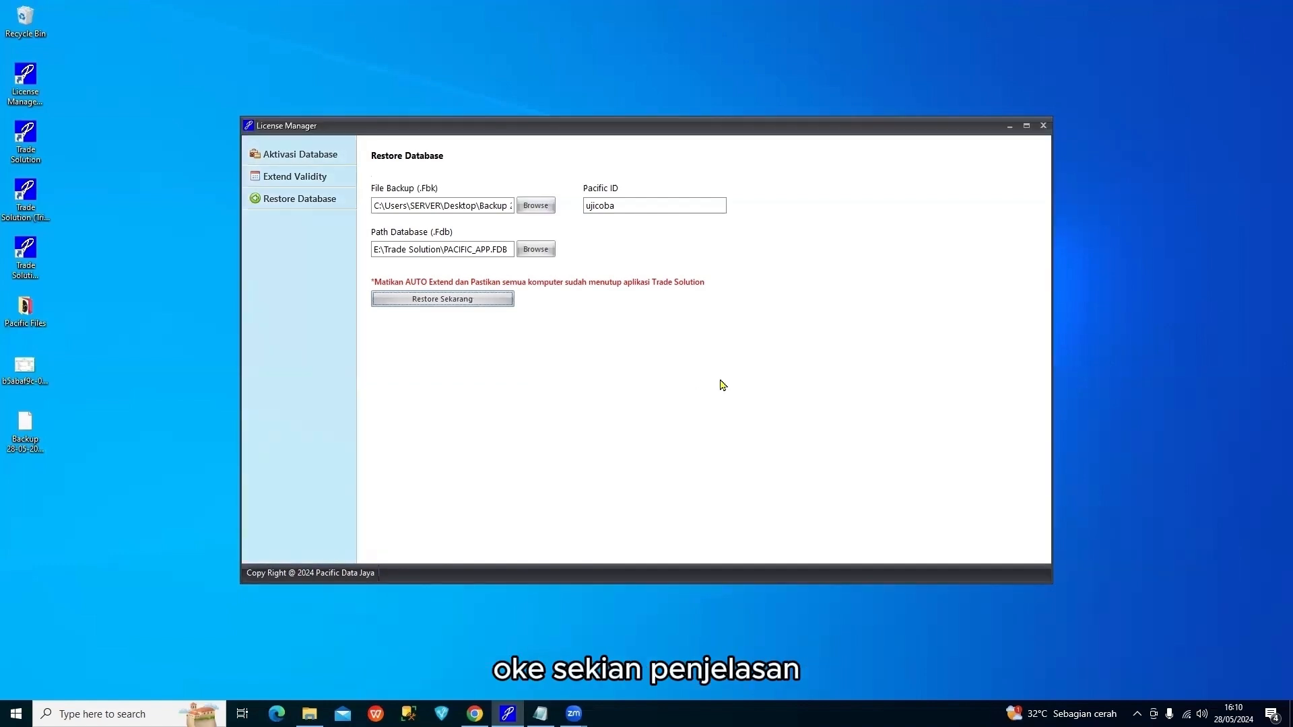